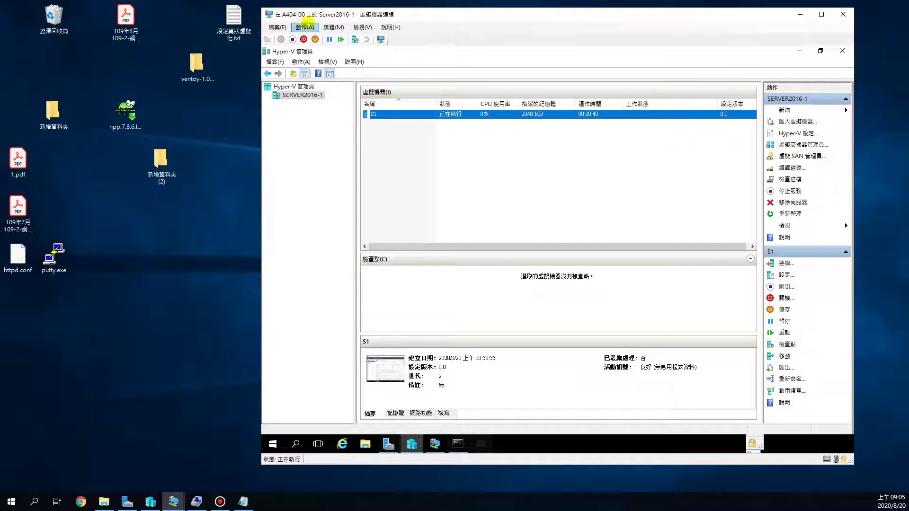
Step: Test Server2016-1's external connectivity by pinging 8.8.8.8 from the command prompt
left_click(798, 51)
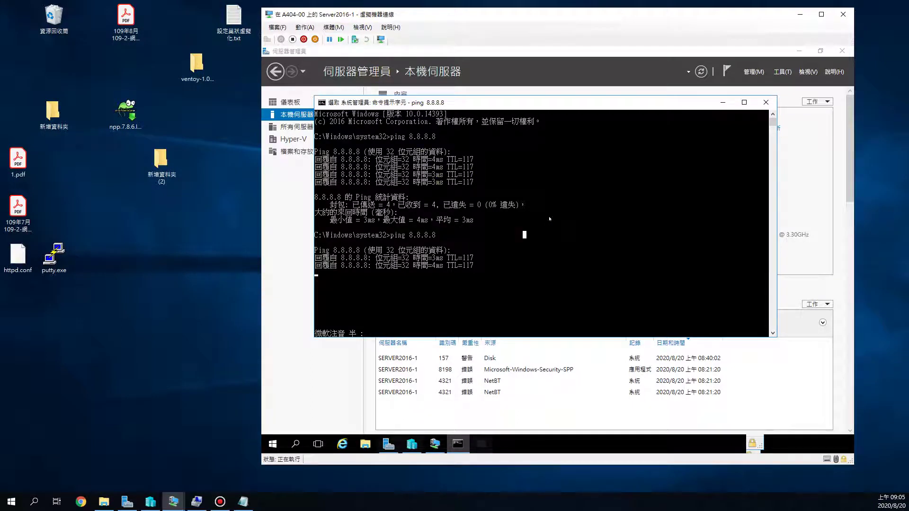
key("Escape")
key("Return")
key("Return")
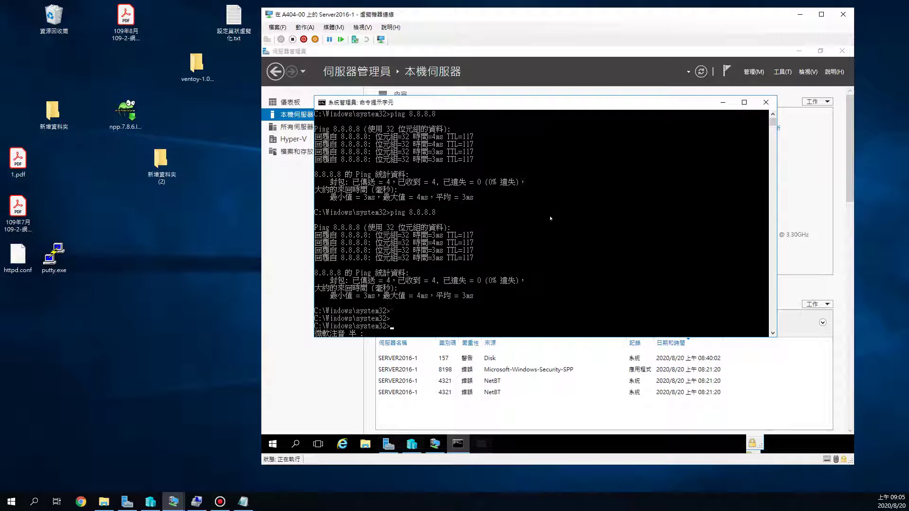
key("Return")
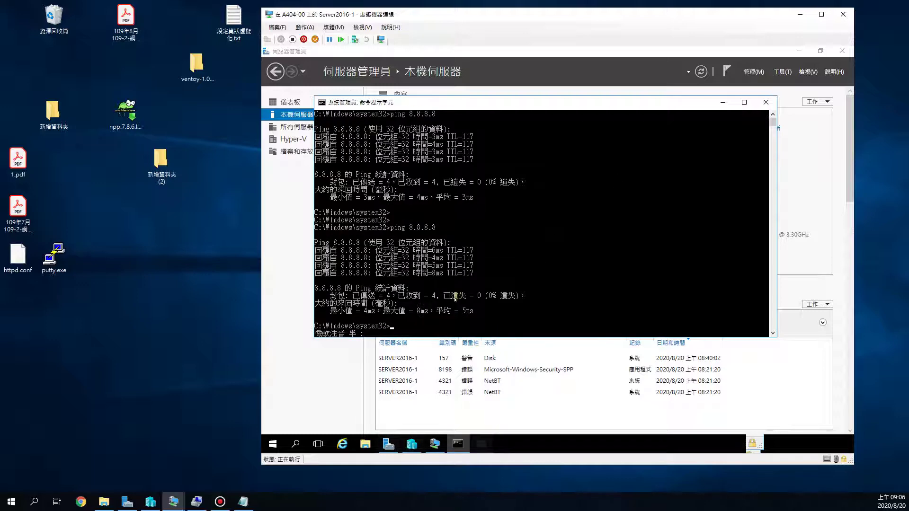
left_click_drag(406, 230, 430, 230)
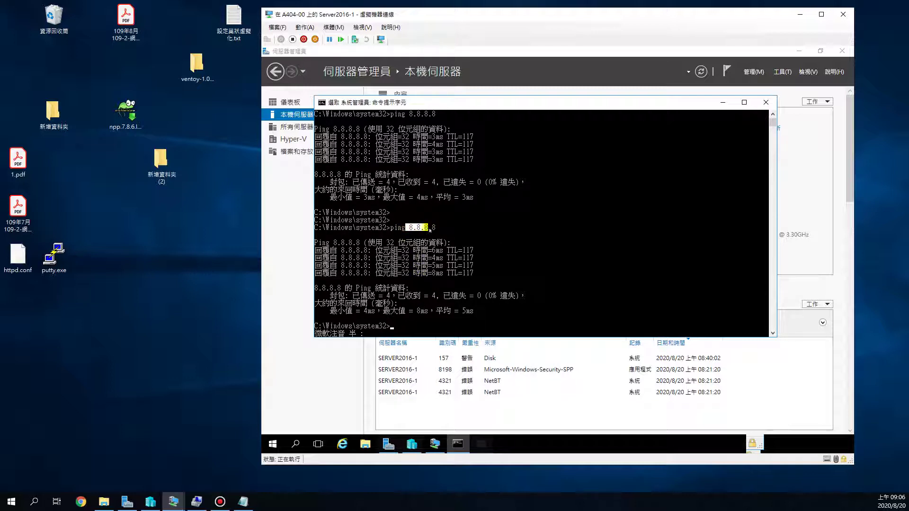
left_click(723, 102)
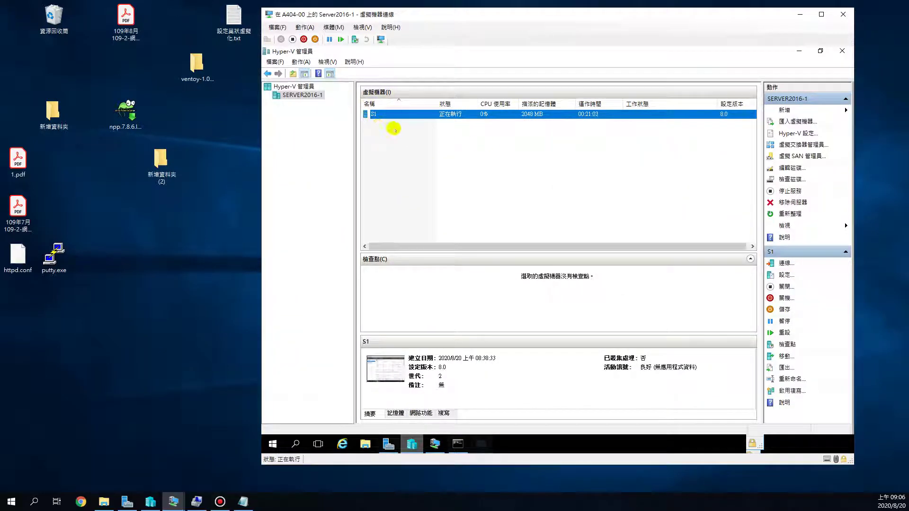
Step: Connect to the running S1 virtual machine and place its console window in front of Hyper-V Manager
right_click(388, 115)
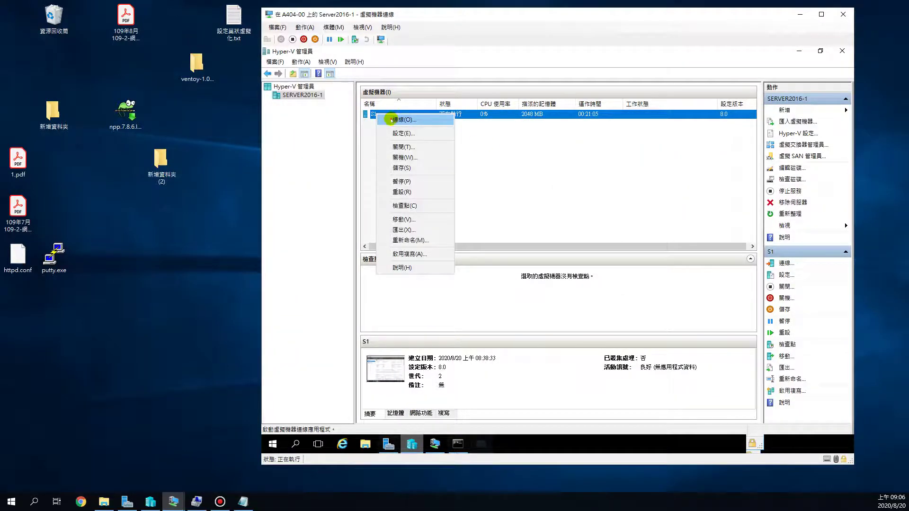
left_click(395, 119)
left_click_drag(426, 53, 450, 54)
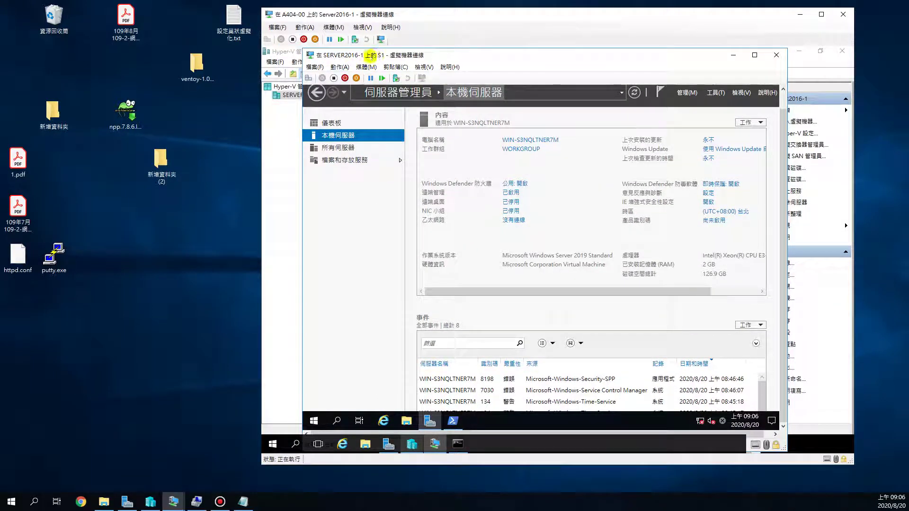
left_click_drag(369, 55, 380, 60)
left_click(800, 50)
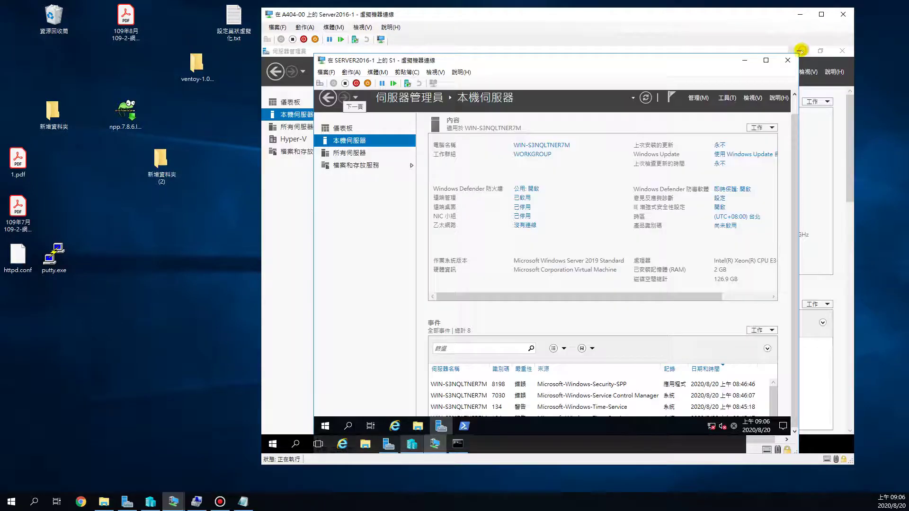
left_click_drag(681, 60, 688, 57)
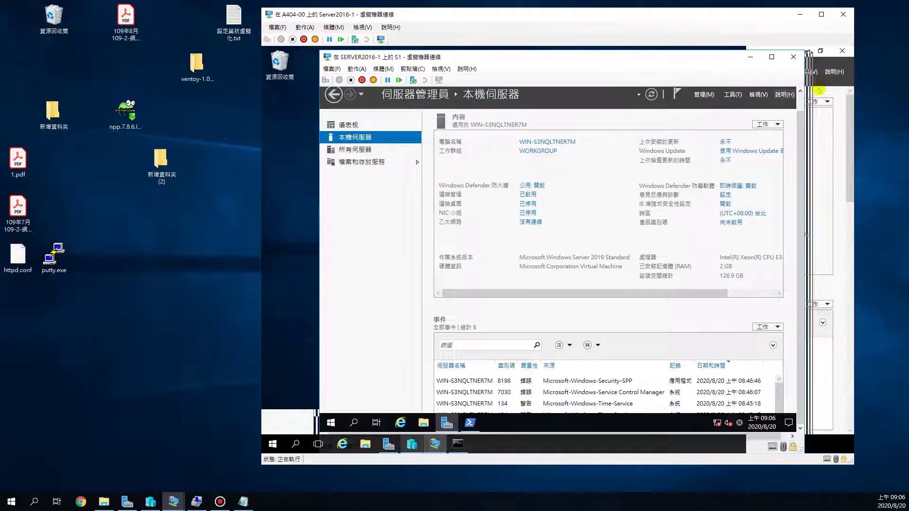
left_click(410, 445)
left_click(434, 444)
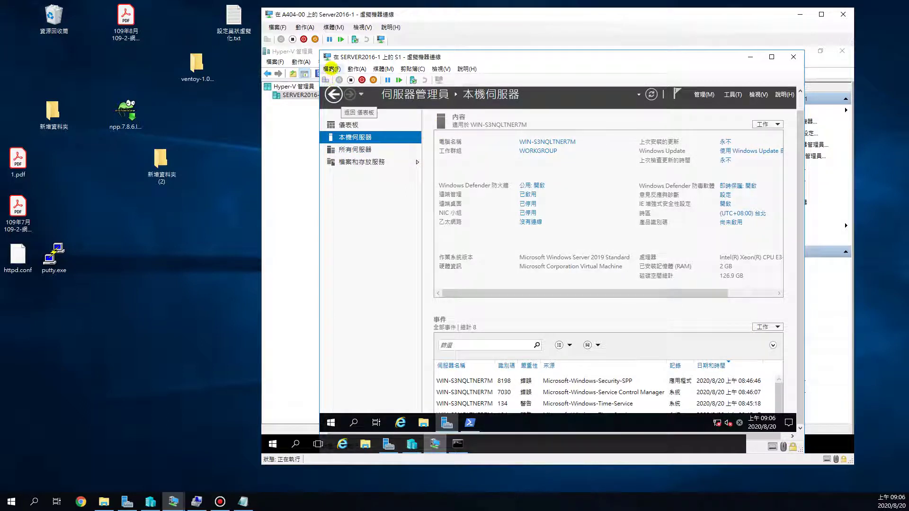
Step: Check which virtual switches are available to the network adapter in S1's settings, leaving the settings without changes
left_click(332, 68)
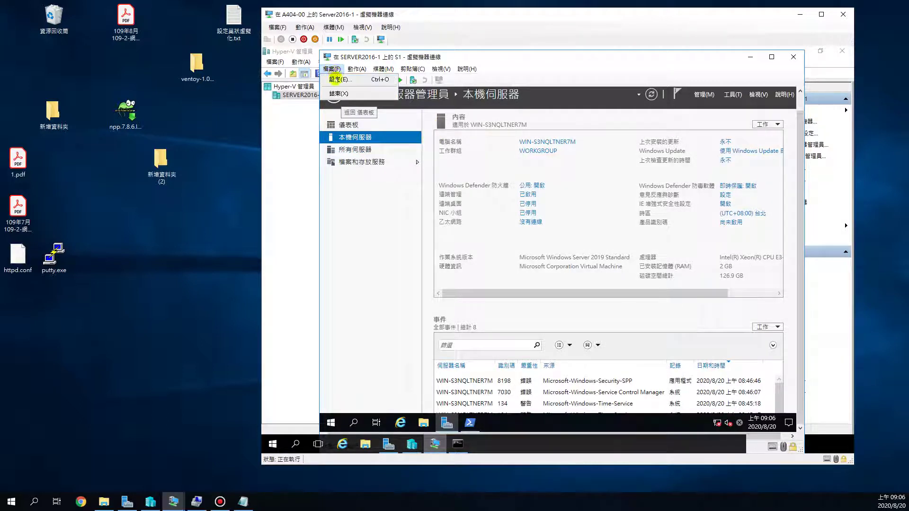
left_click(338, 80)
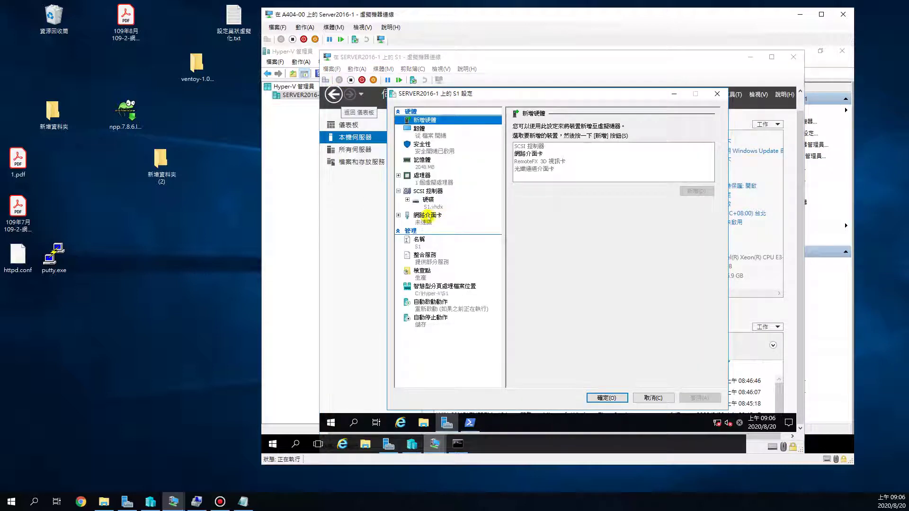
left_click(428, 221)
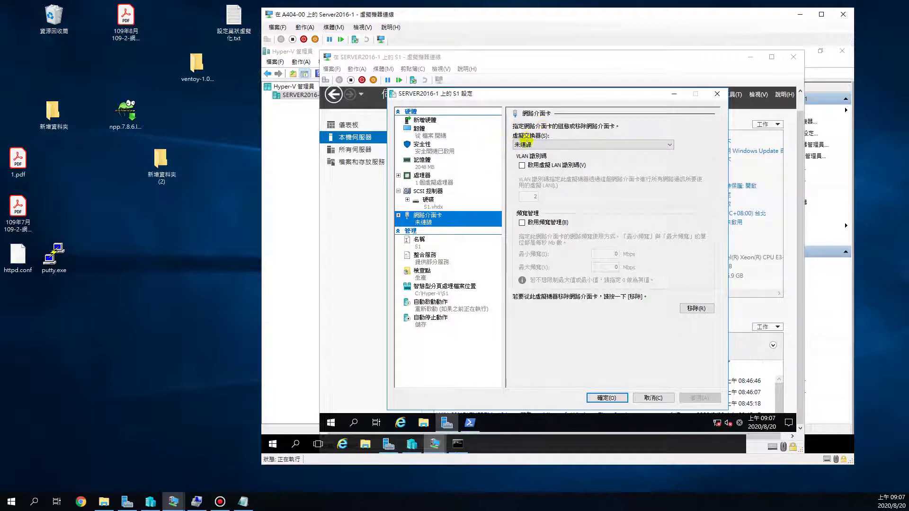
left_click(542, 145)
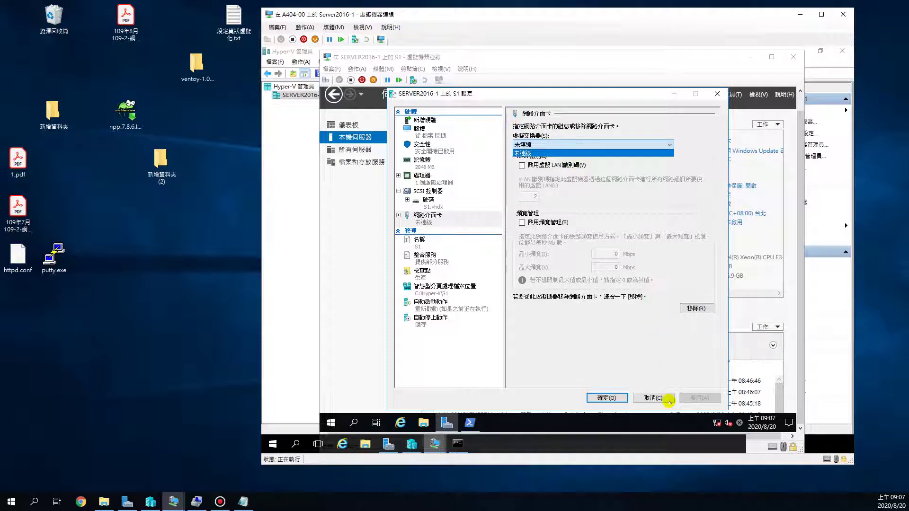
left_click(657, 369)
left_click(652, 397)
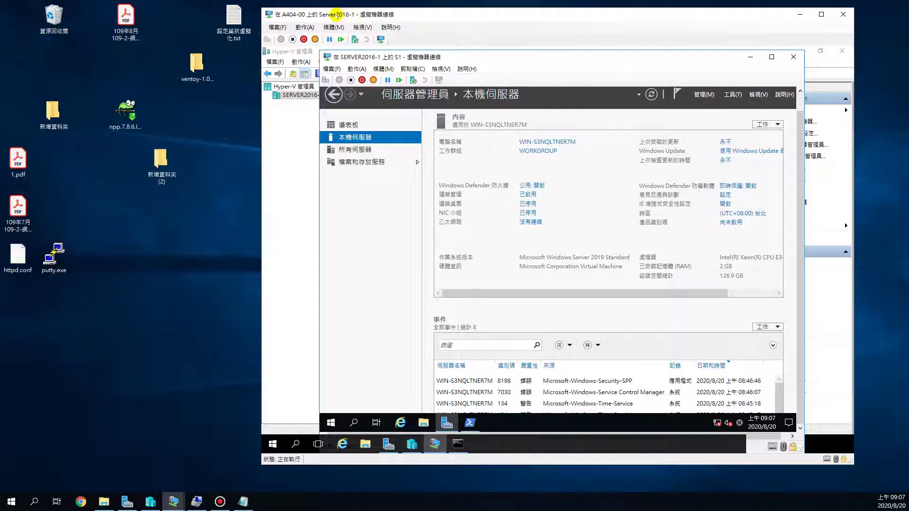
Step: Create a new virtual switch of the external (外部) type on SERVER2016-1 with the Virtual Switch Manager
left_click(751, 56)
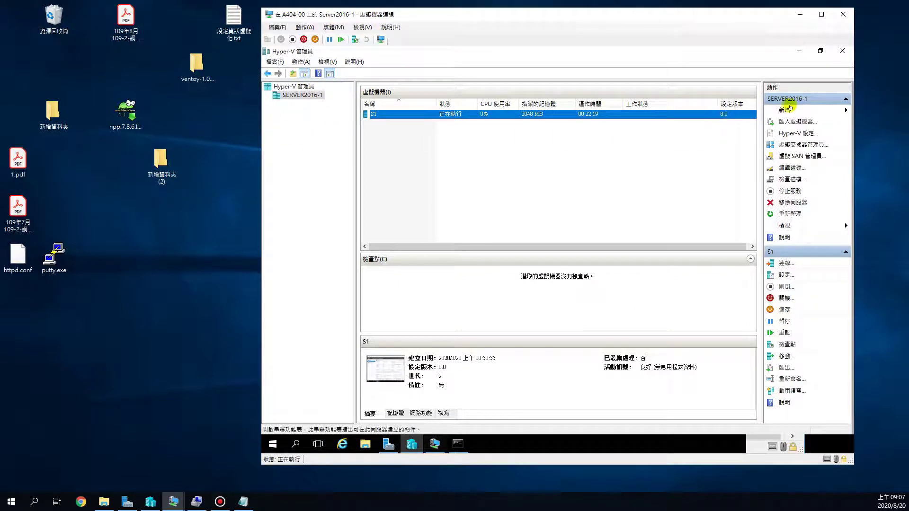
left_click(797, 145)
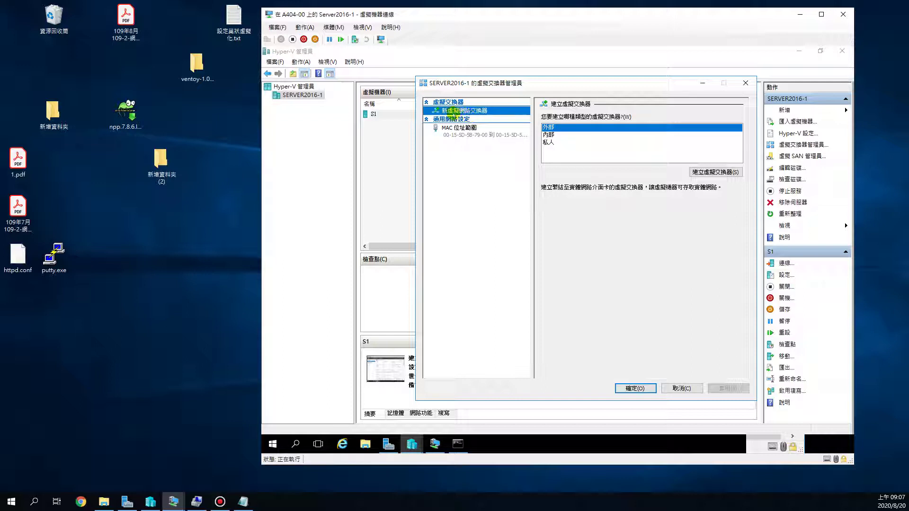
left_click(546, 127)
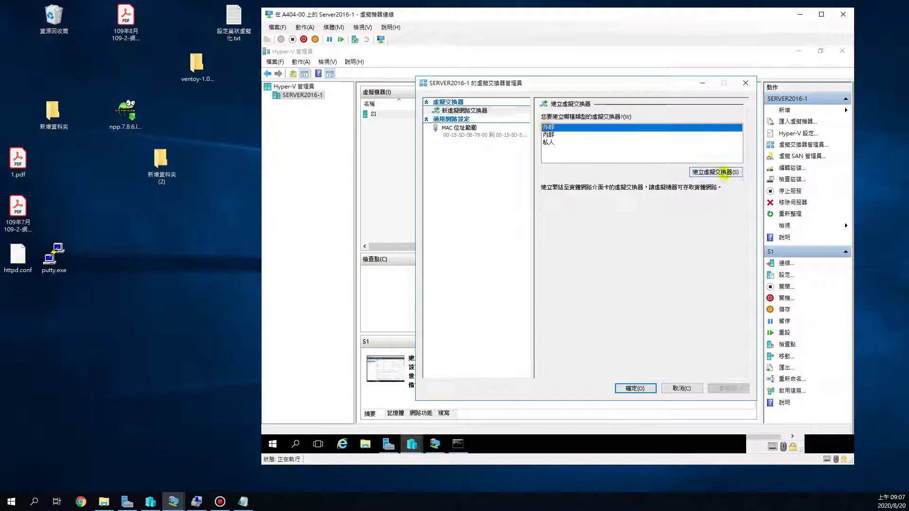
left_click(724, 172)
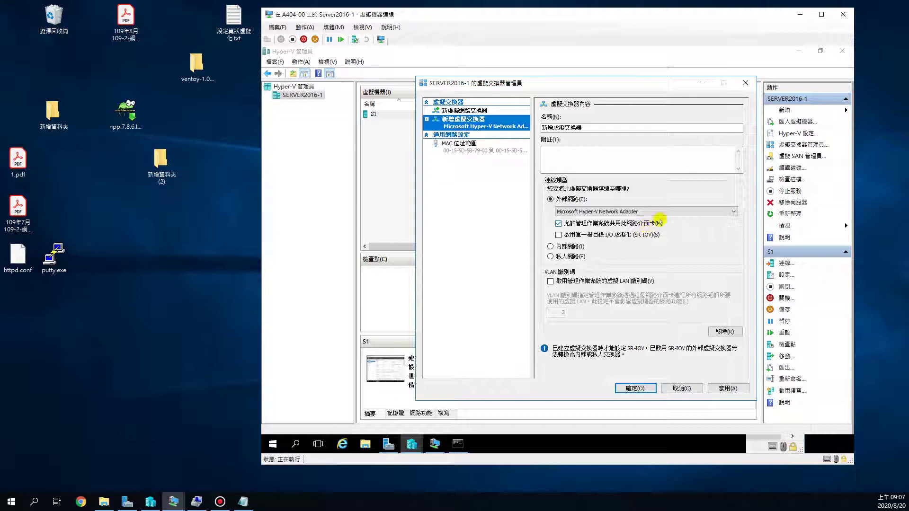
Step: Choose Microsoft Hyper-V Network Adapter as the new switch's external network, with management operating system sharing allowed
left_click(574, 150)
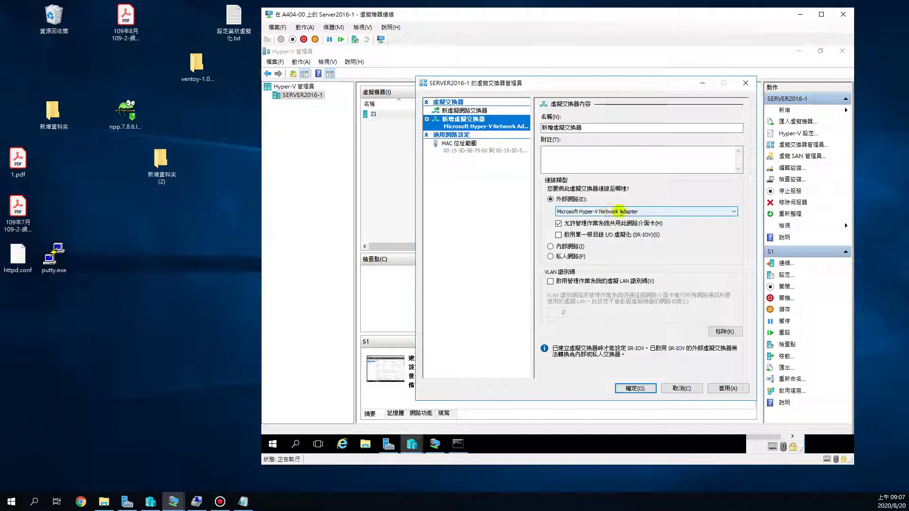
left_click(612, 211)
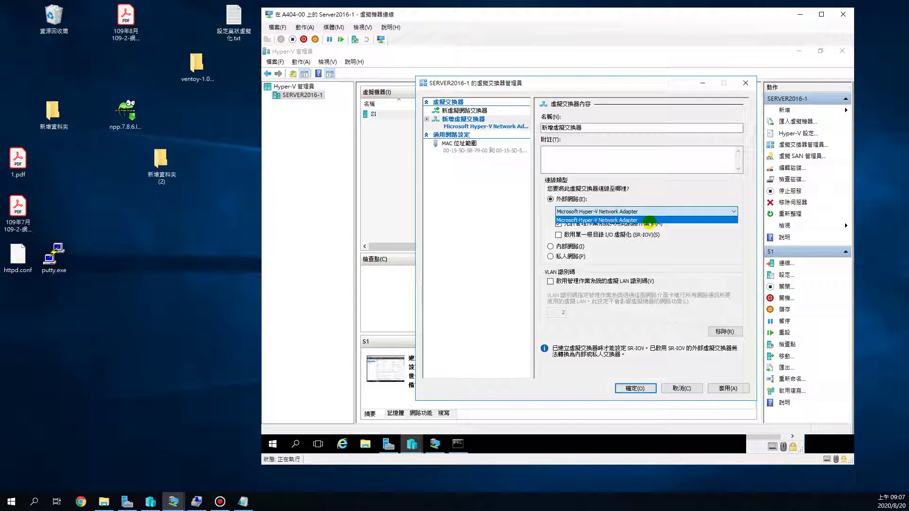
left_click(669, 221)
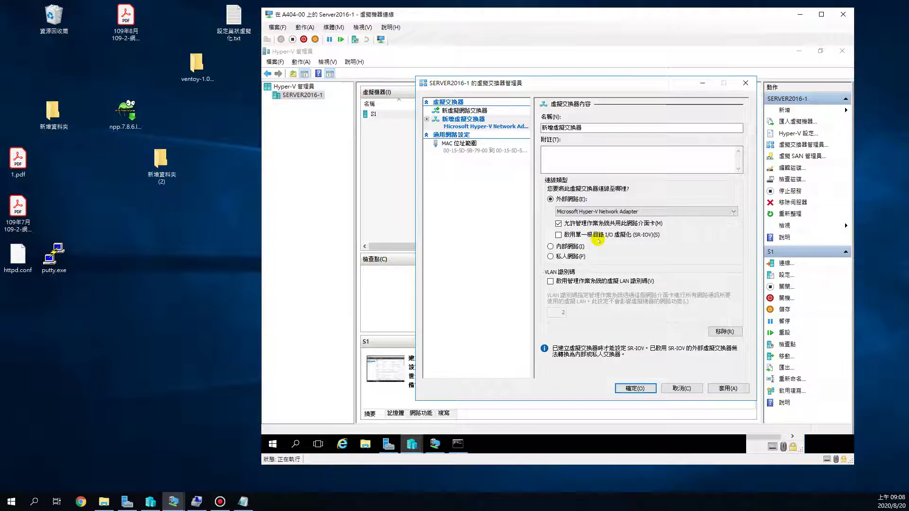
left_click(558, 223)
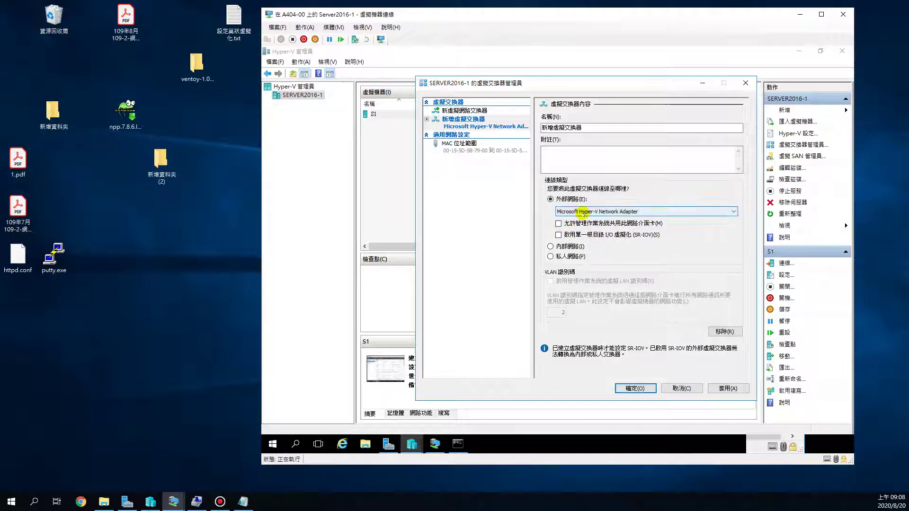
left_click(558, 224)
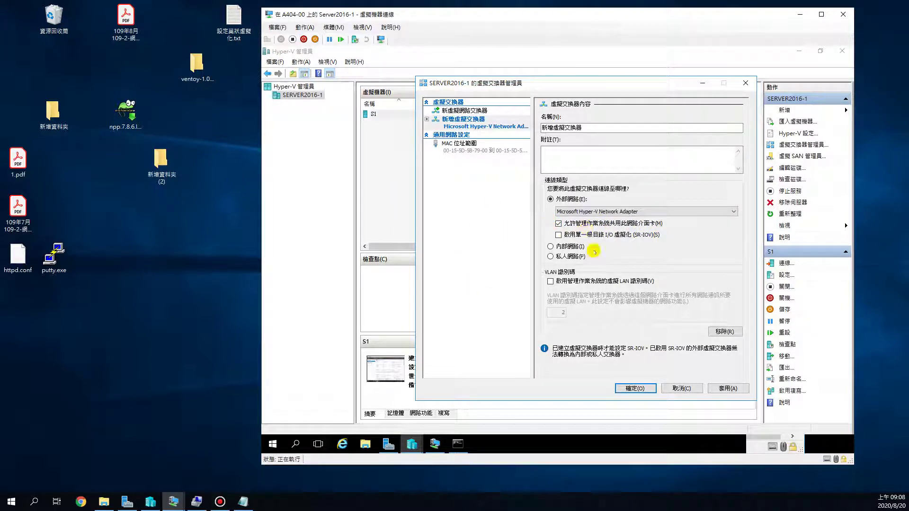
left_click(586, 213)
Step: Open the host's network connections from the Ethernet entry in Server Manager and place them beside the switch settings
left_click(383, 448)
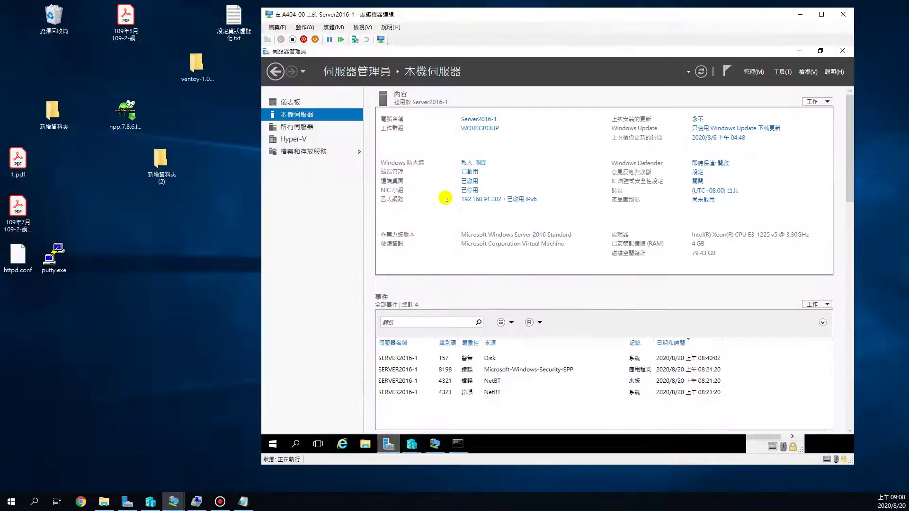
left_click(492, 199)
left_click_drag(488, 116, 420, 257)
left_click(799, 51)
left_click(307, 304)
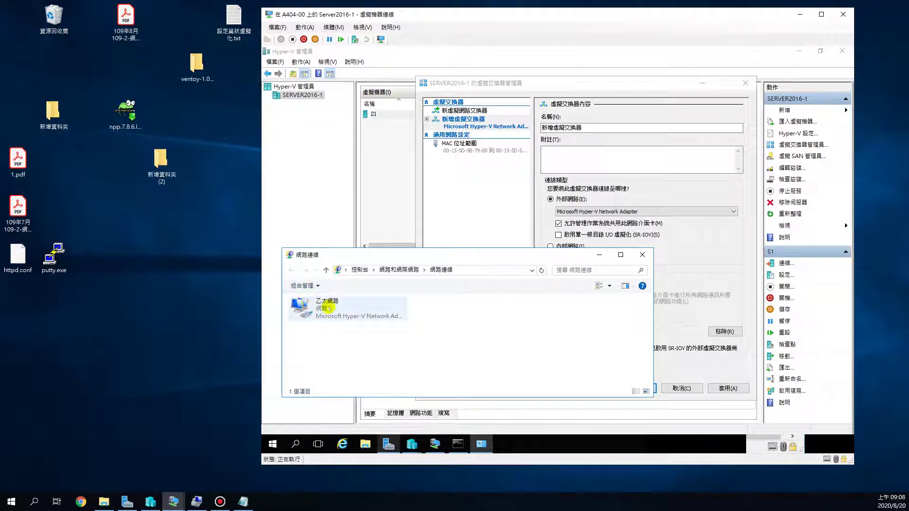
Step: Examine the host Ethernet connection's status and its list of protocol items, including Hyper-V Extensible Virtual Switch
double_click(326, 307)
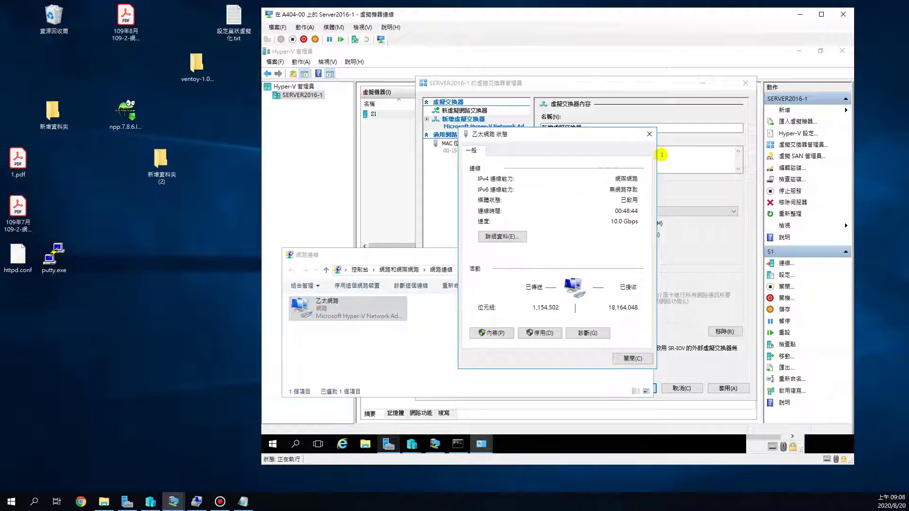
left_click_drag(610, 139, 512, 154)
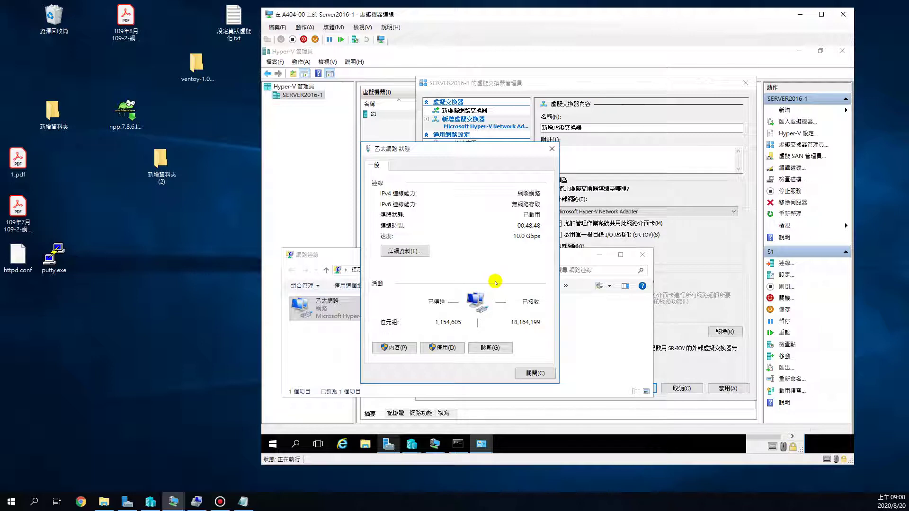
left_click(394, 348)
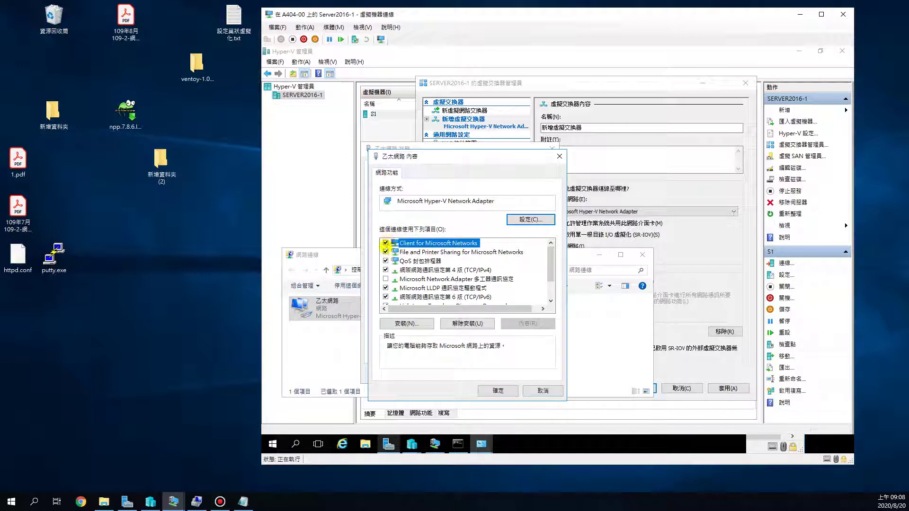
left_click_drag(549, 277, 550, 293)
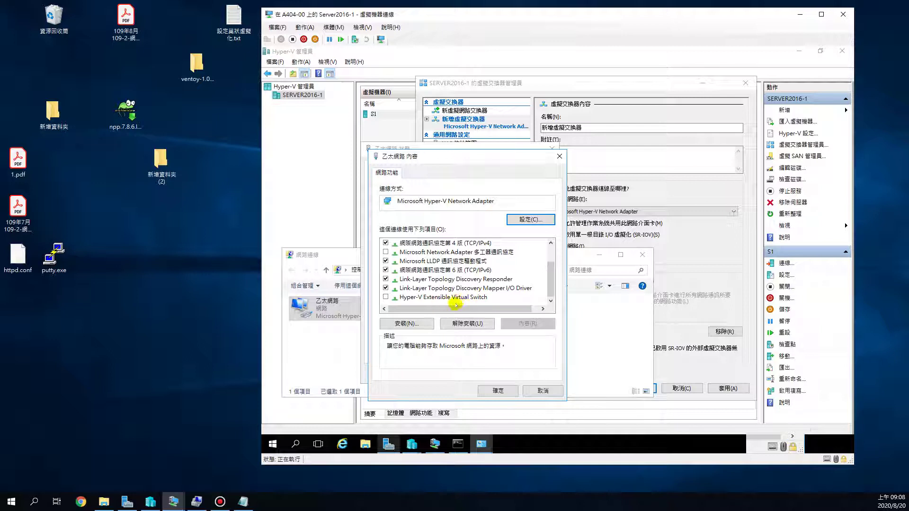
left_click(543, 390)
left_click(537, 373)
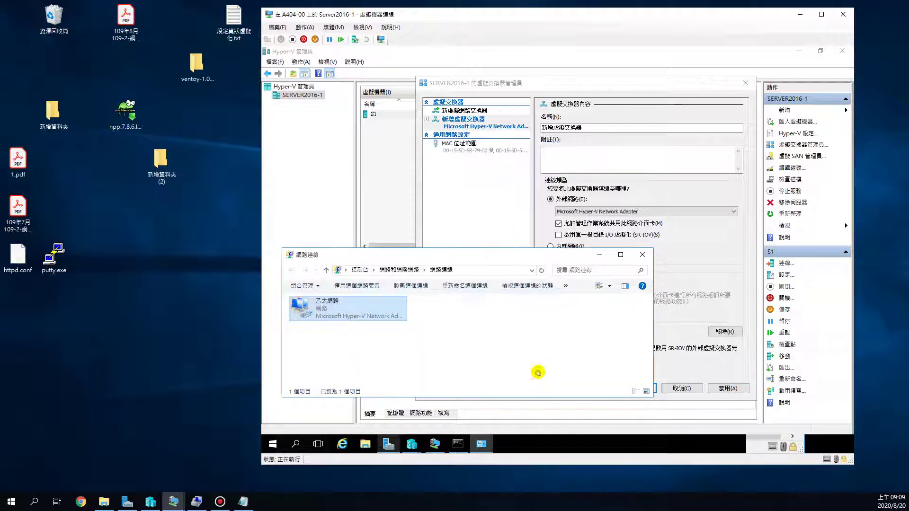
Step: Turn off management operating system sharing of the new switch's network adapter and compare with the host's Ethernet connection
left_click(558, 224)
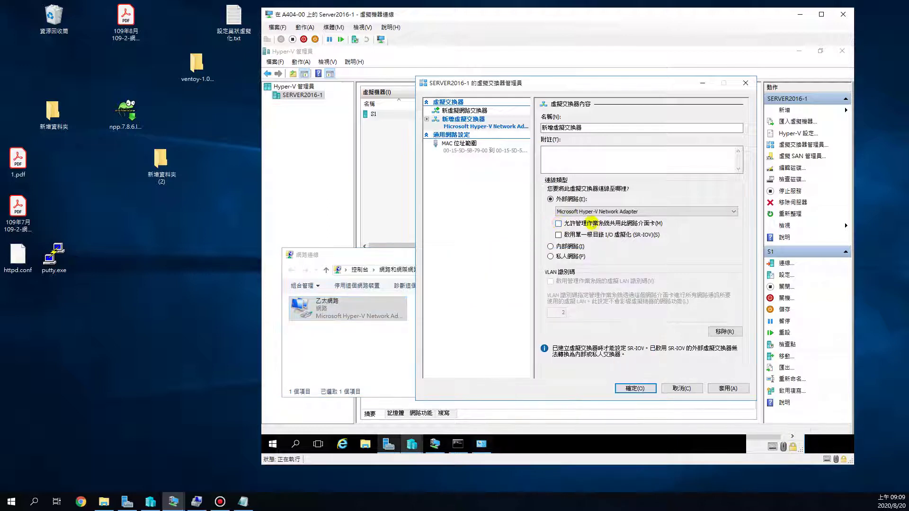
left_click(355, 359)
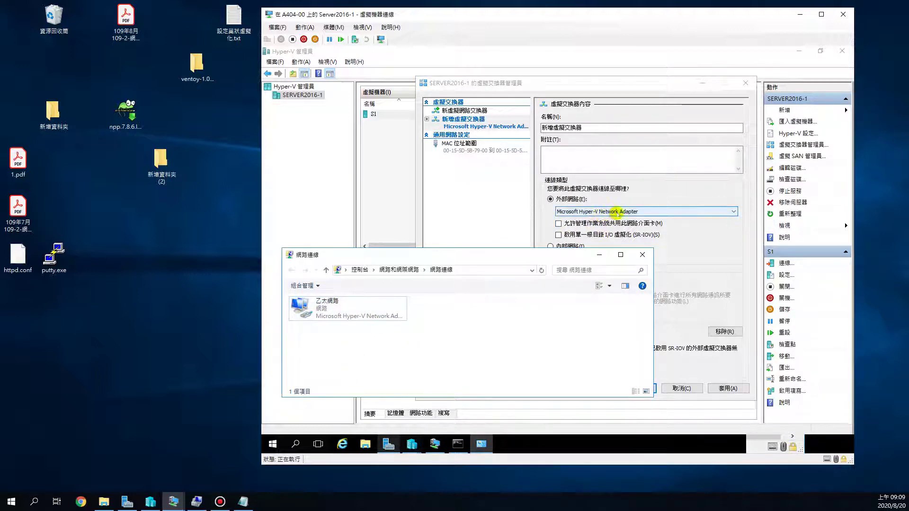
left_click(306, 306)
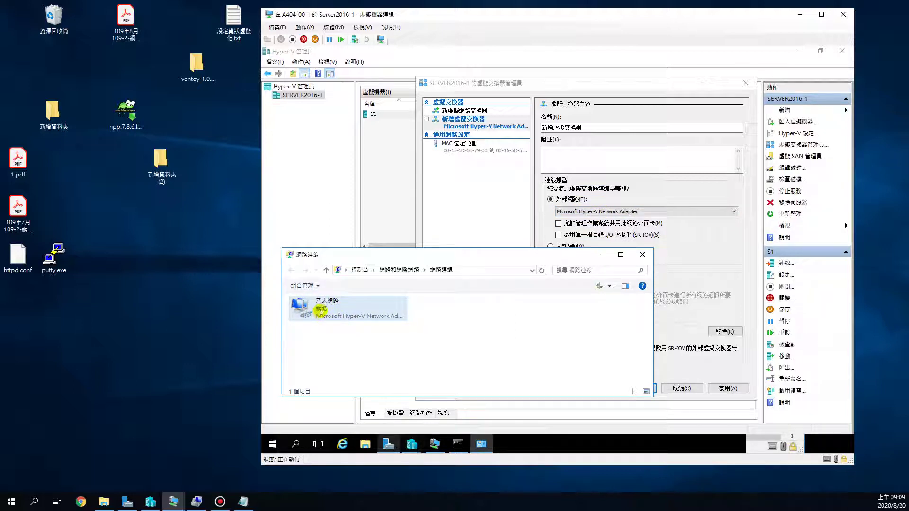
left_click(417, 310)
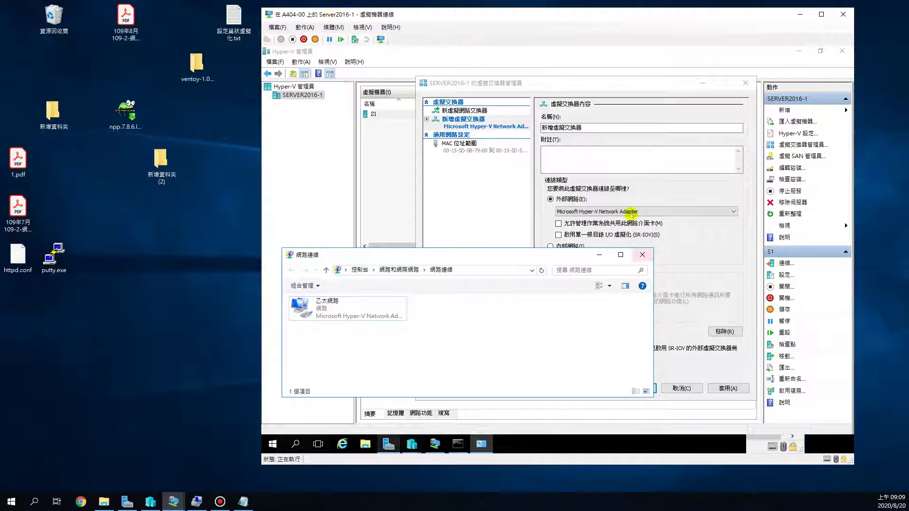
Step: Allow the management operating system to share the new switch's network adapter and apply the network changes
left_click(329, 303)
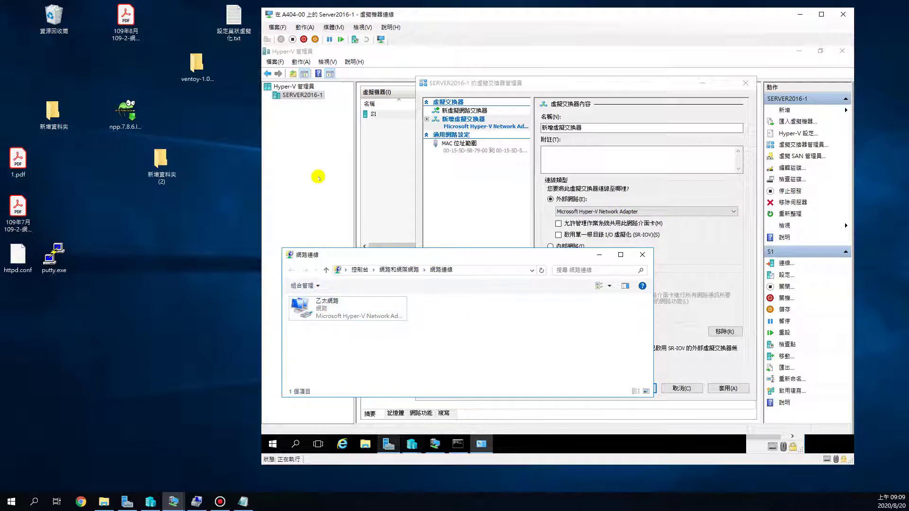
left_click(559, 223)
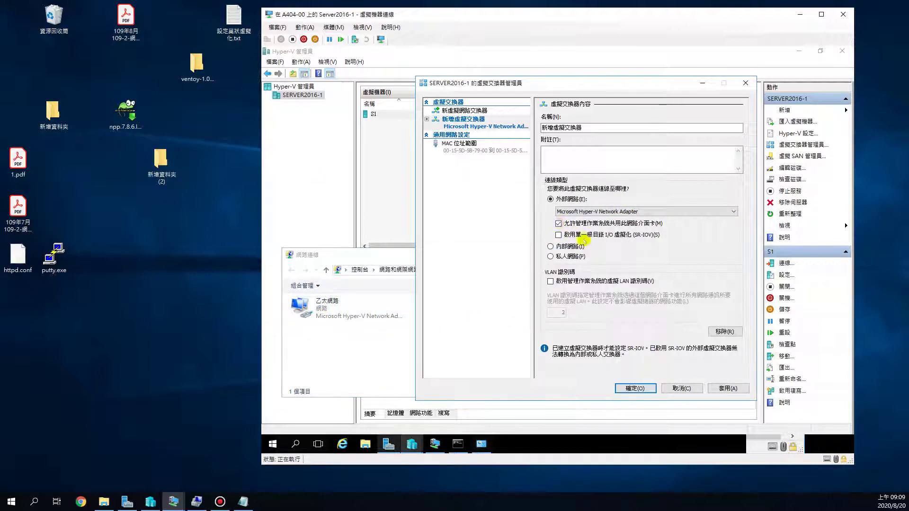
left_click_drag(353, 260, 333, 274)
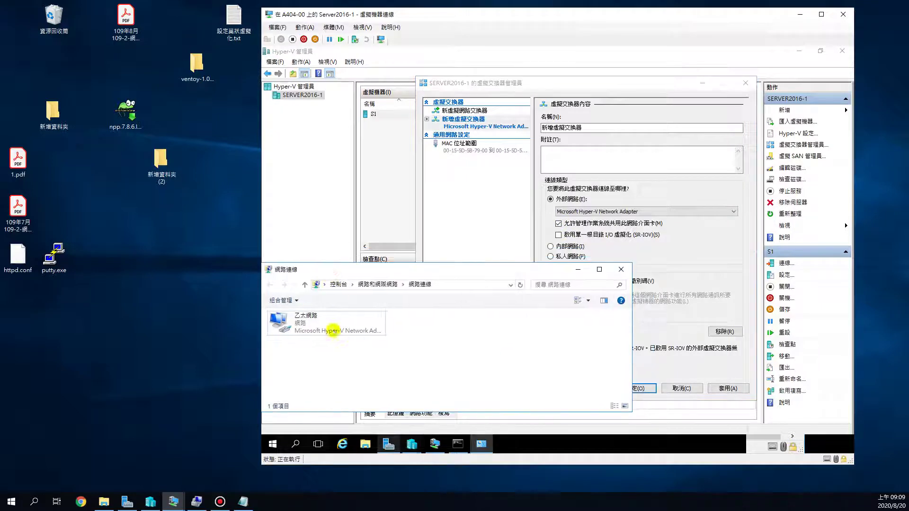
left_click(736, 390)
left_click(608, 259)
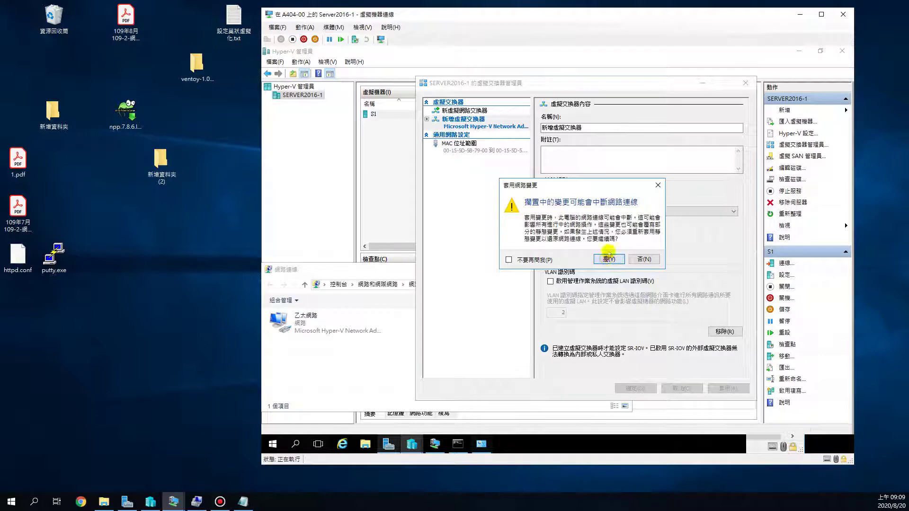
Step: Examine the status and IPv4 properties of the host's vEthernet connection belonging to the new switch, leaving its settings as they are
left_click(352, 268)
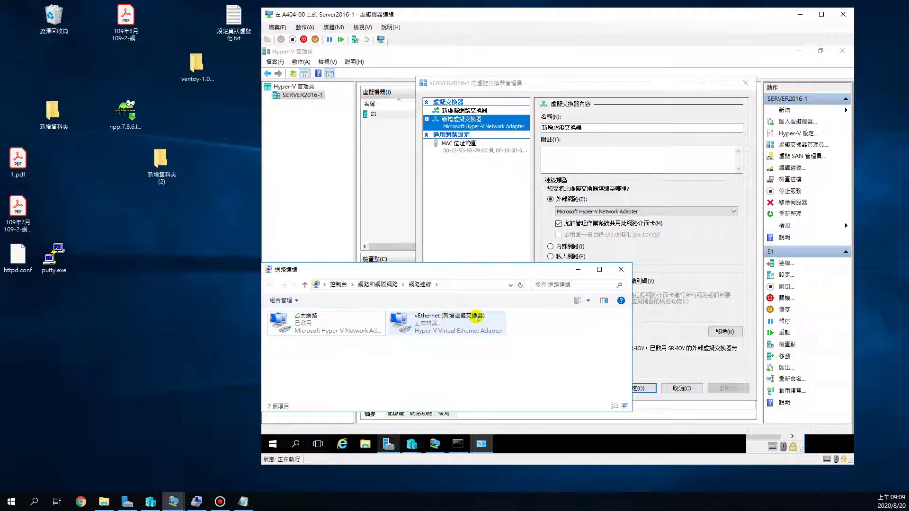
left_click(565, 128)
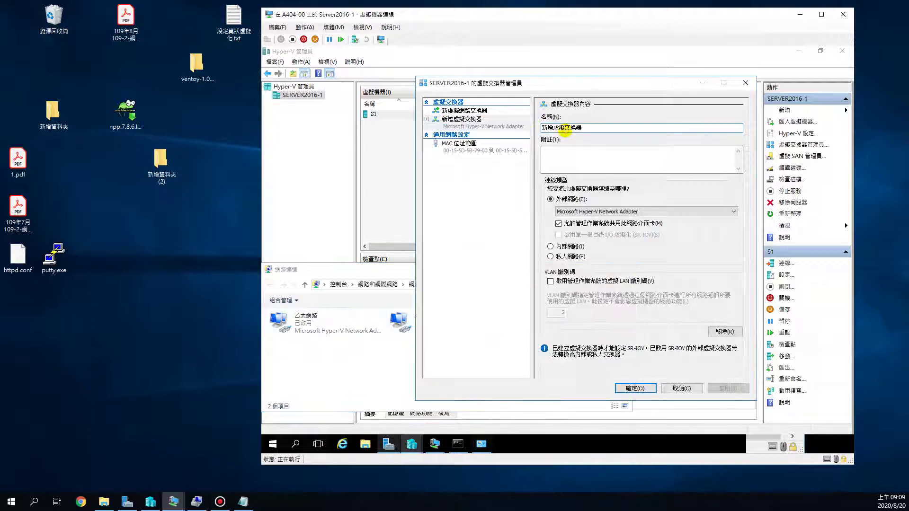
left_click(406, 271)
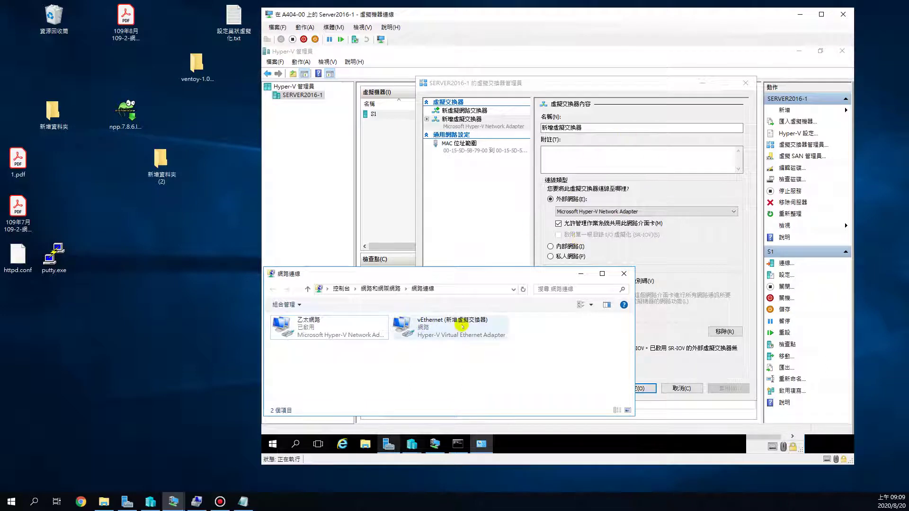
double_click(432, 328)
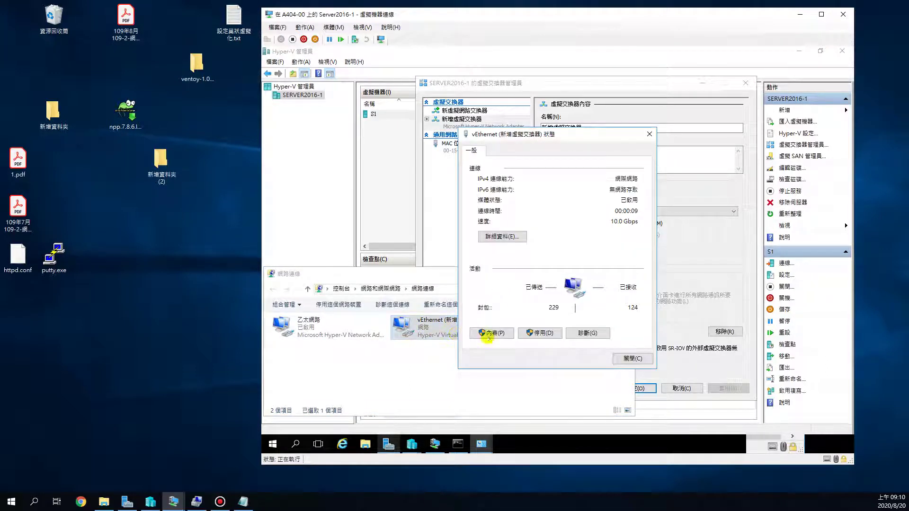
left_click(492, 333)
double_click(581, 256)
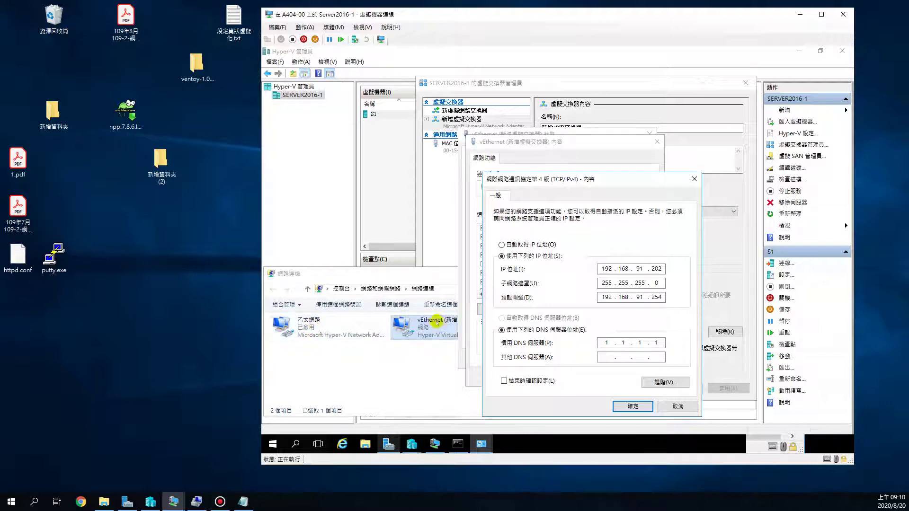
left_click(676, 407)
left_click(631, 379)
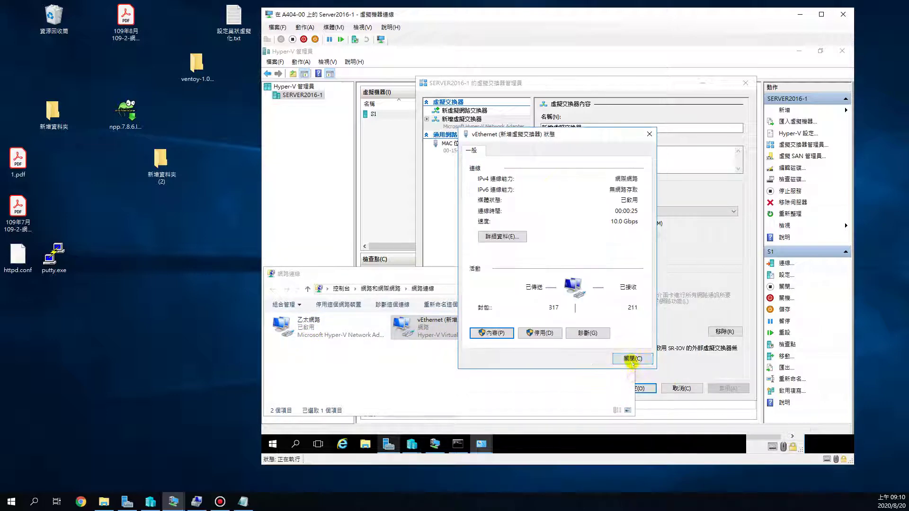
left_click(629, 357)
Step: Examine which protocol items the host's physical Ethernet connection uses, down to Hyper-V Extensible Virtual Switch
right_click(312, 328)
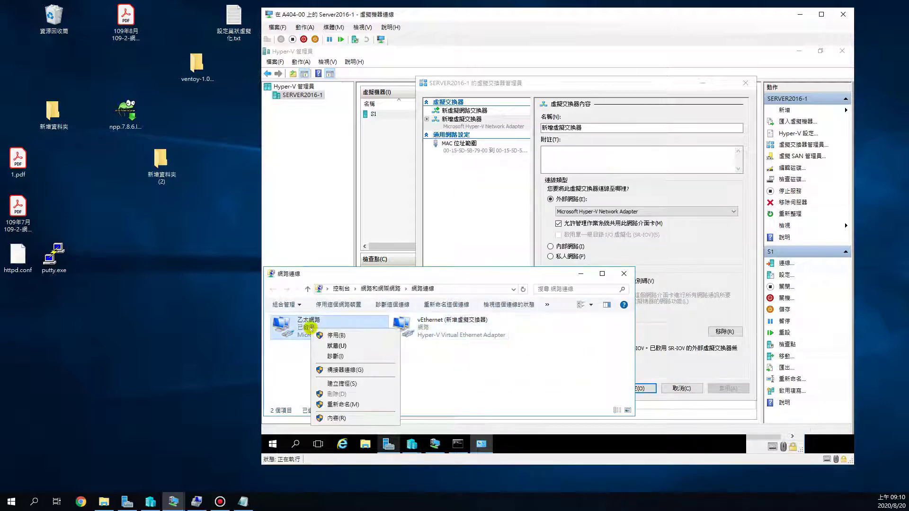
left_click(371, 419)
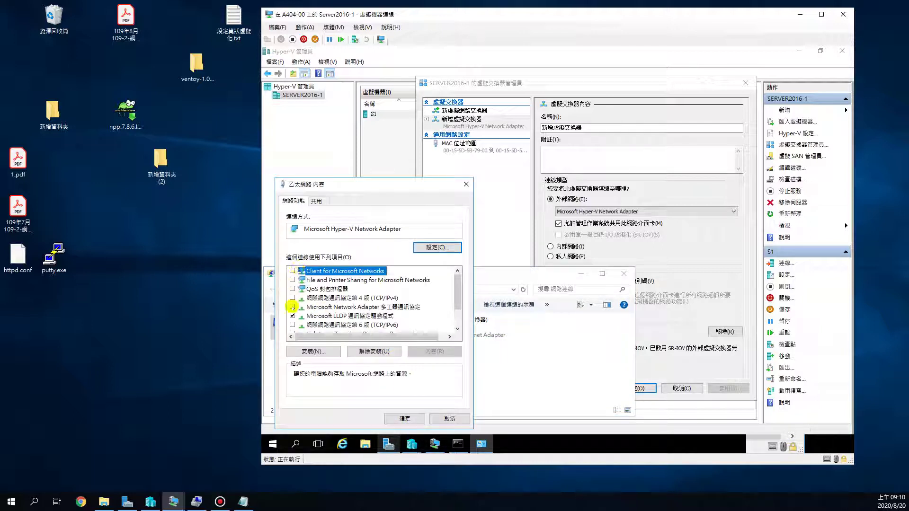
scroll(457, 295, "down", 1)
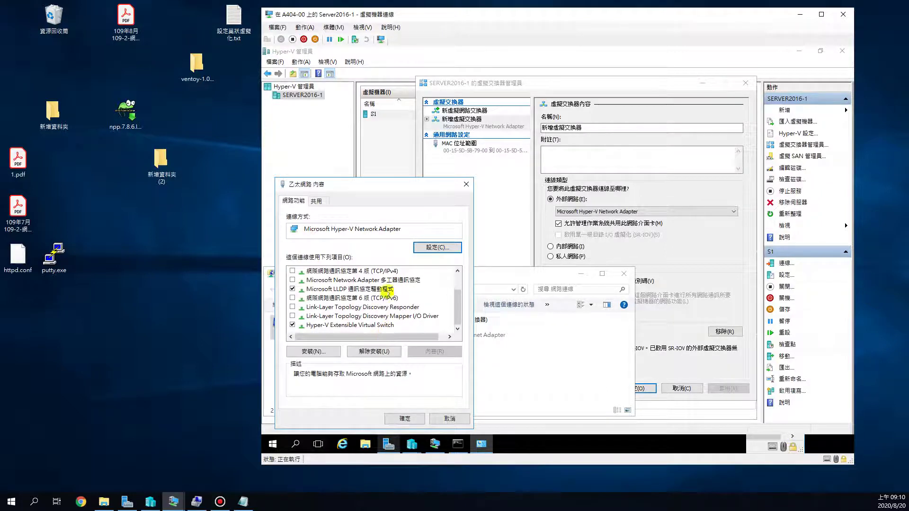
left_click(452, 418)
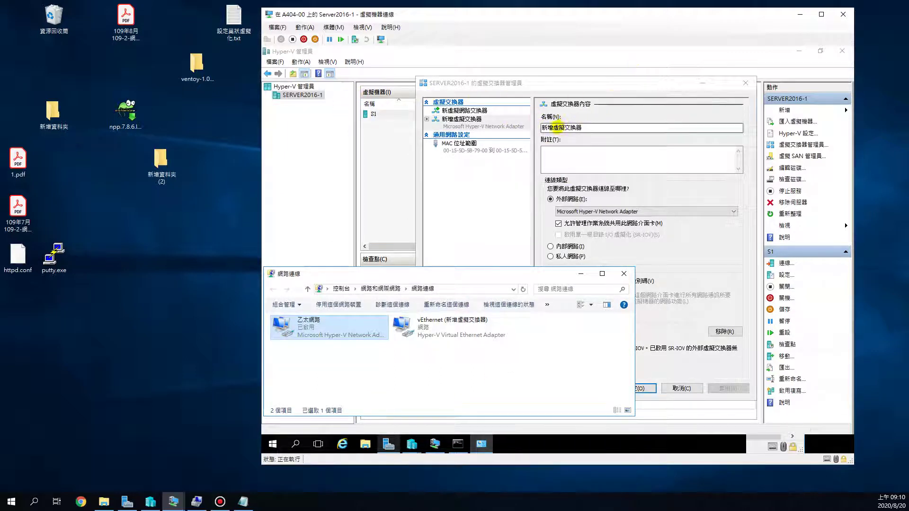
Step: Remove the prefix 新增 from the virtual switch's name
left_click(548, 128)
left_click_drag(555, 128, 471, 134)
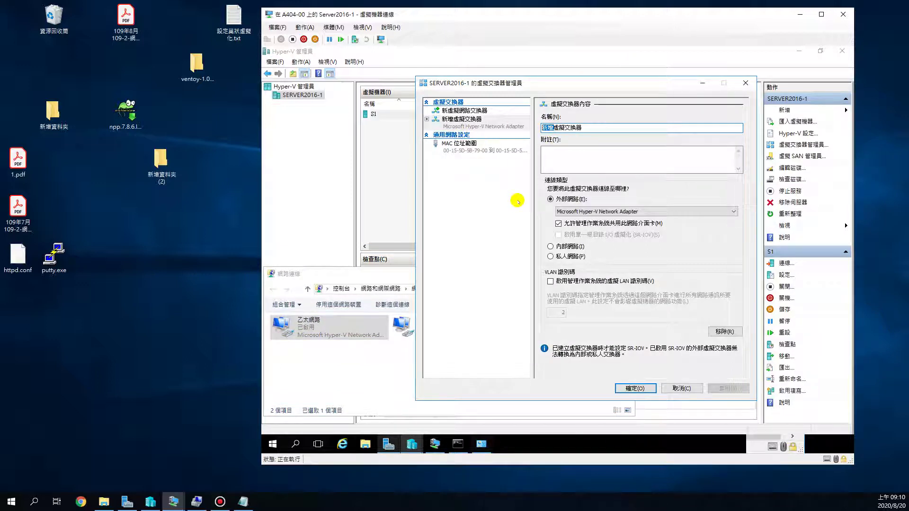
key("Delete")
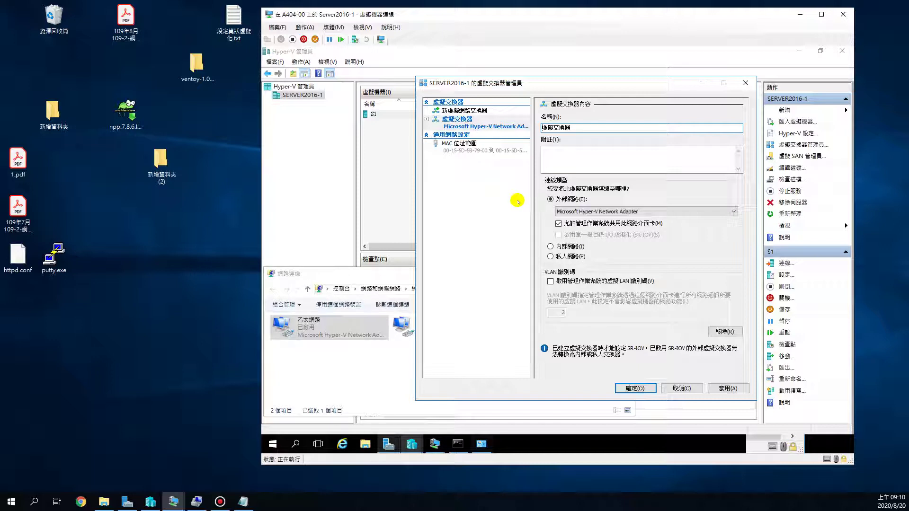
type("j941j4")
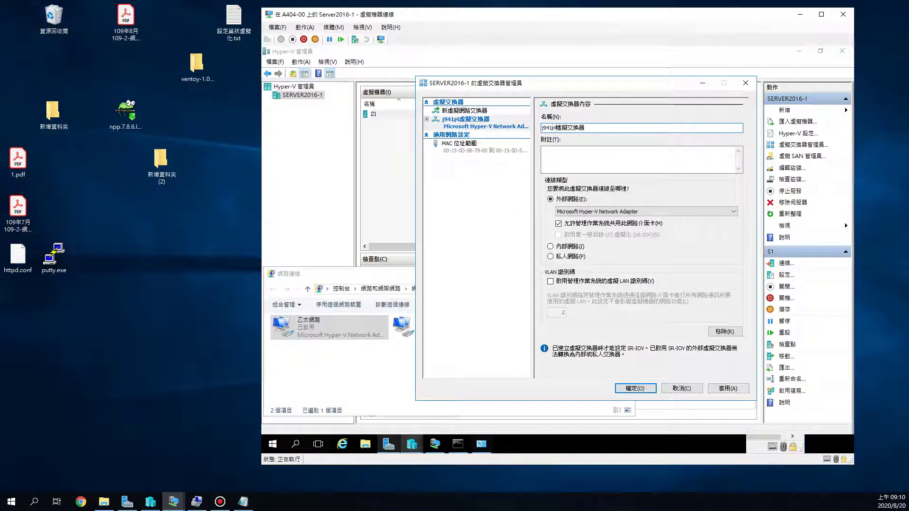
key("BackSpace")
key("BackSpace")
key("BackSpace")
key("BackSpace")
key("BackSpace")
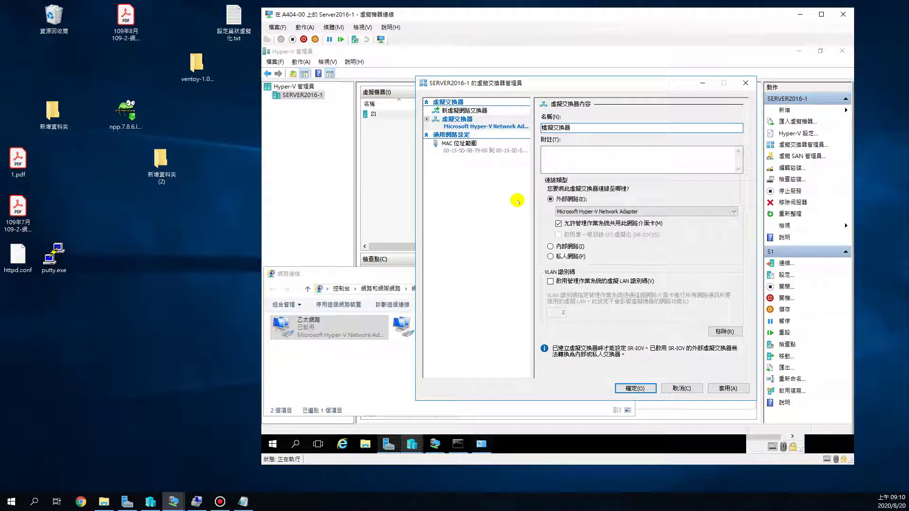
type("j94")
key("BackSpace")
key("BackSpace")
key("BackSpace")
Step: Complete the switch's name as 外部虛擬交換器, apply it and close the virtual switch settings
type("虛擬")
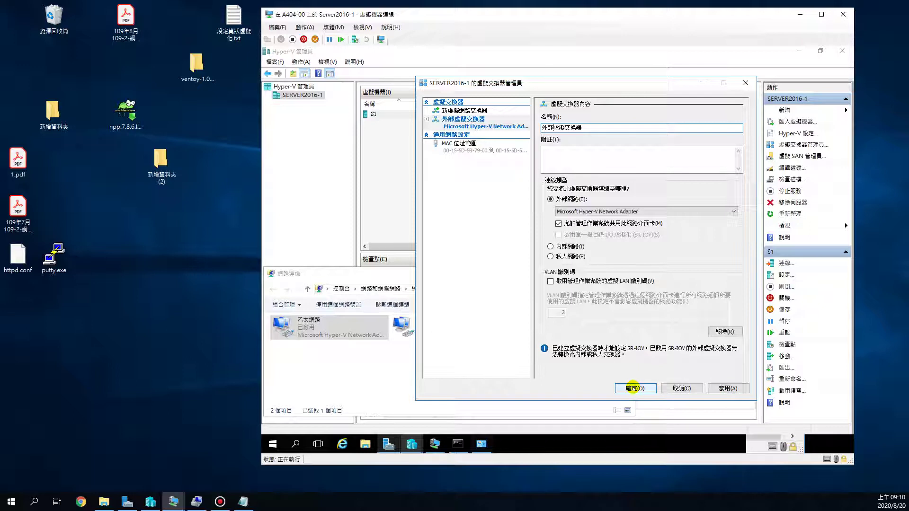
left_click(724, 388)
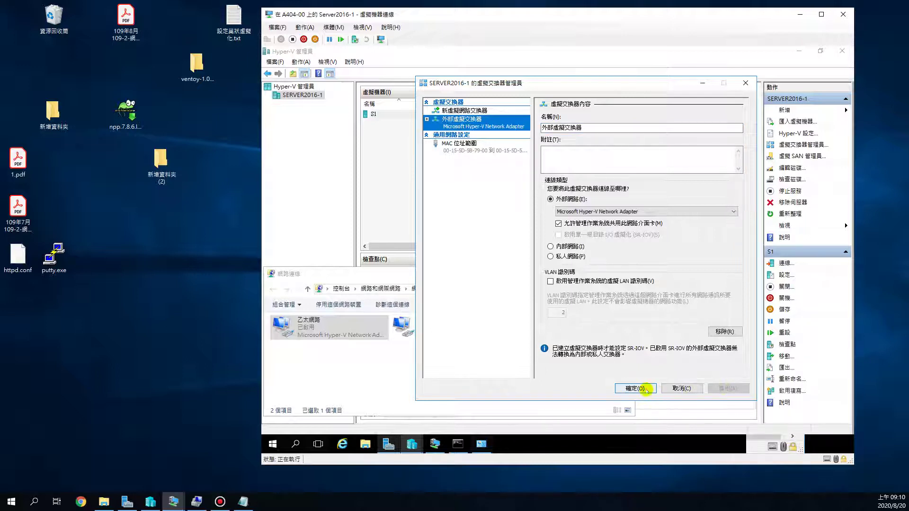
left_click(635, 388)
Step: Refresh the host's network connections, check the name of the vEthernet connection, and close the window
left_click(522, 361)
left_click_drag(473, 275, 523, 231)
left_click(494, 287)
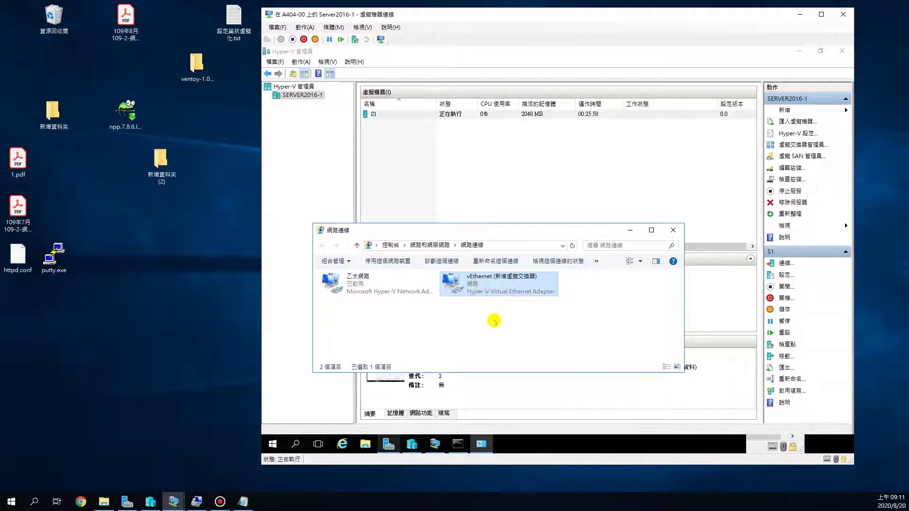
left_click(530, 306)
right_click(509, 323)
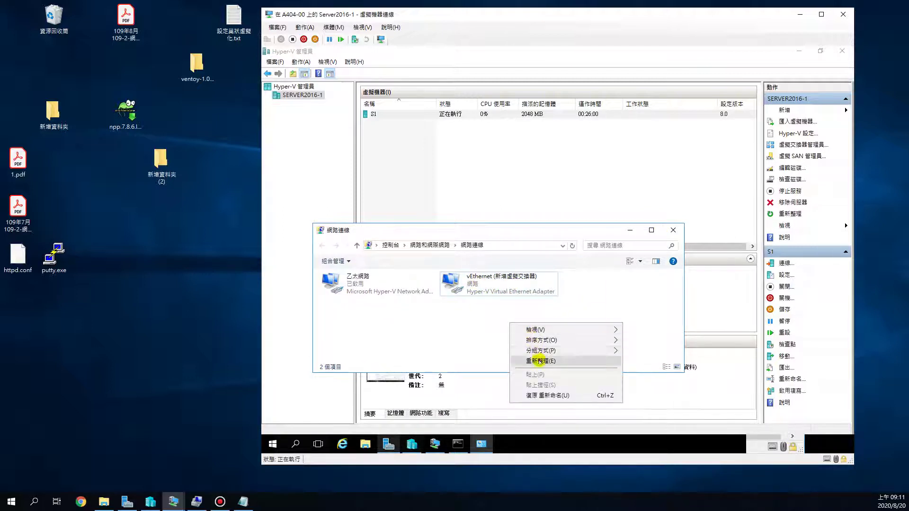
left_click(535, 361)
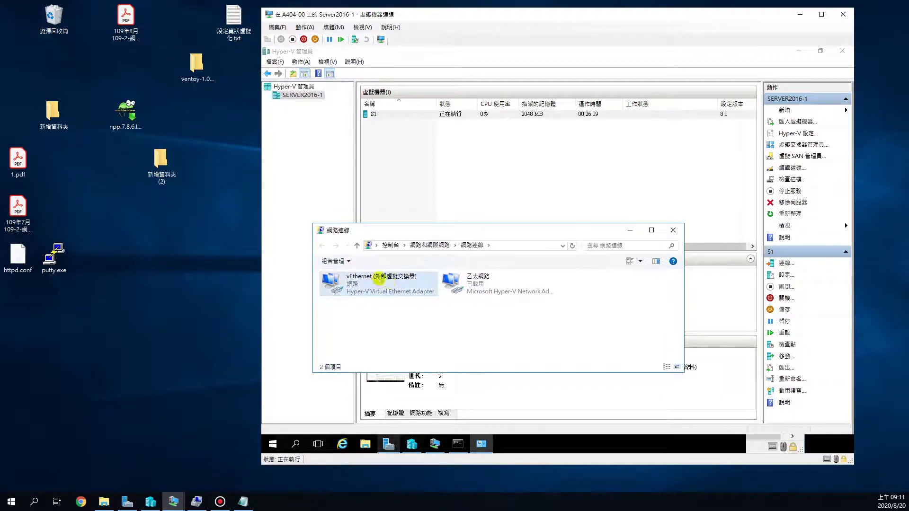
right_click(414, 327)
left_click(446, 367)
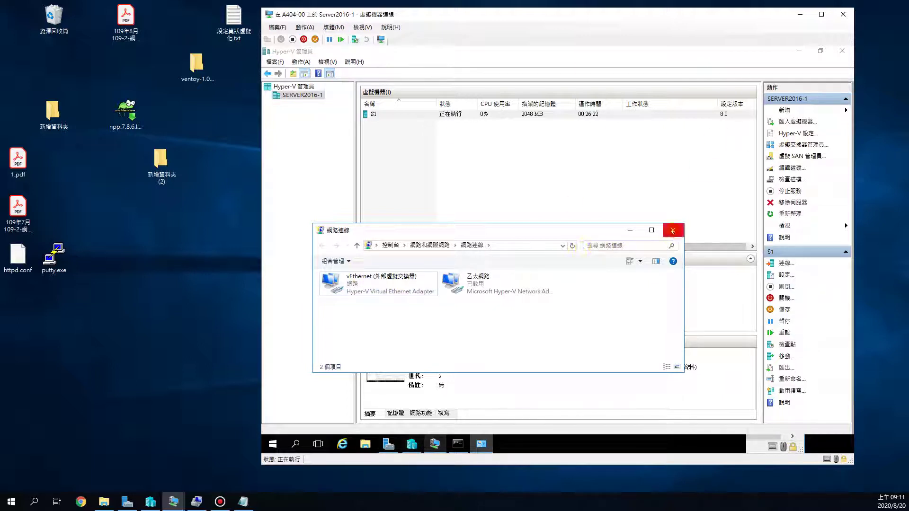
left_click(672, 231)
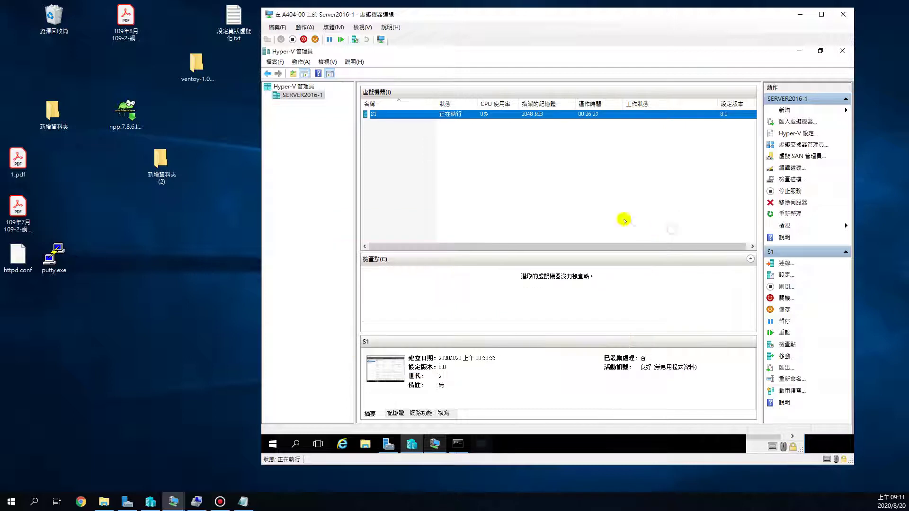
Step: Connect to the S1 virtual machine and attach its network adapter to the virtual switch 外部虛擬交換器
double_click(395, 115)
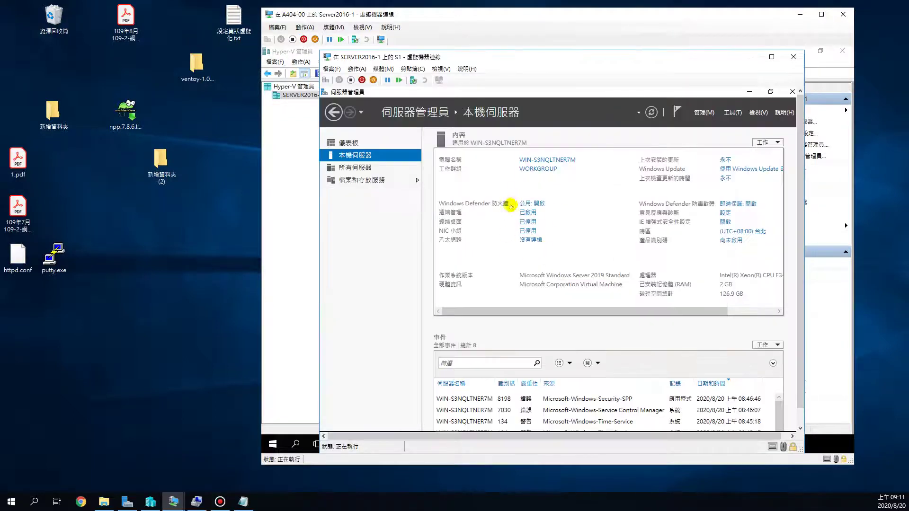
left_click(332, 69)
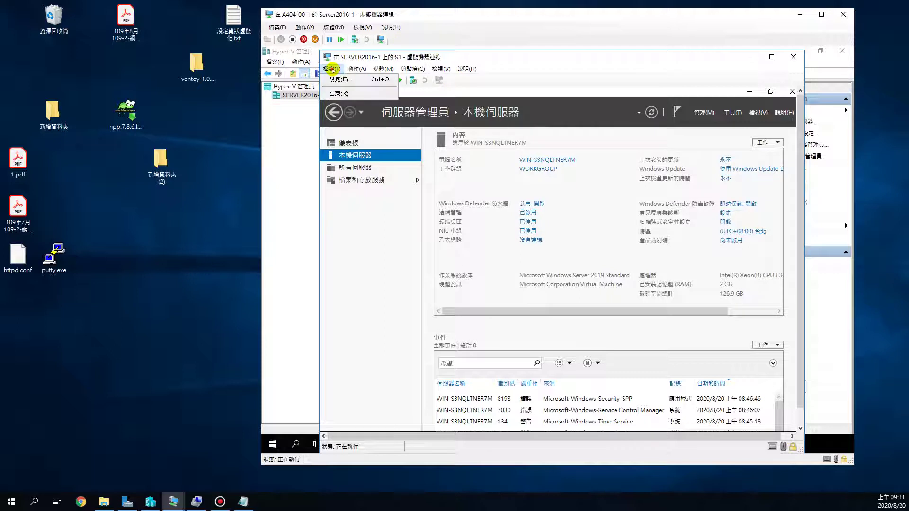
left_click(340, 80)
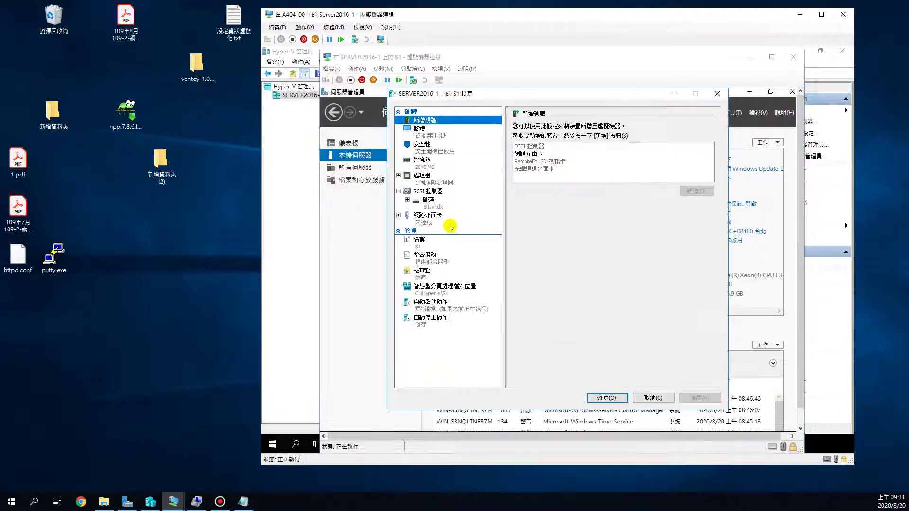
left_click(422, 223)
left_click(551, 145)
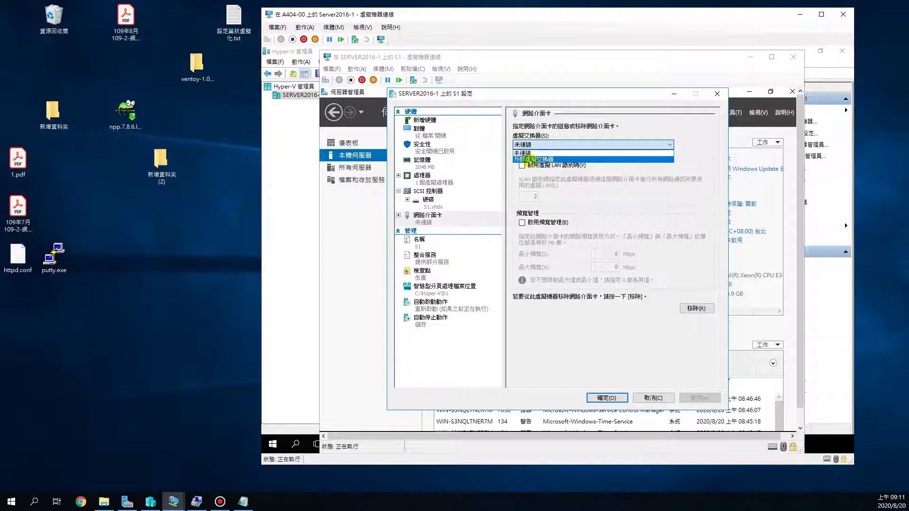
left_click(530, 159)
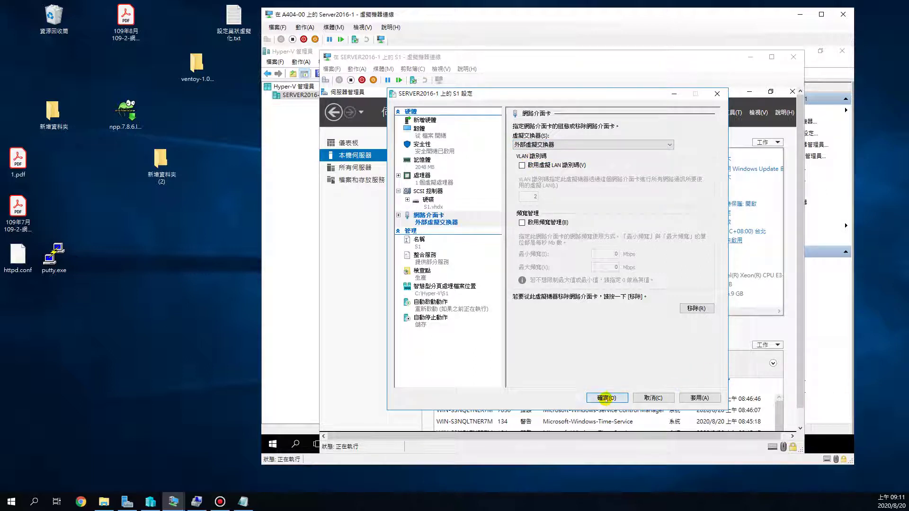
left_click(605, 398)
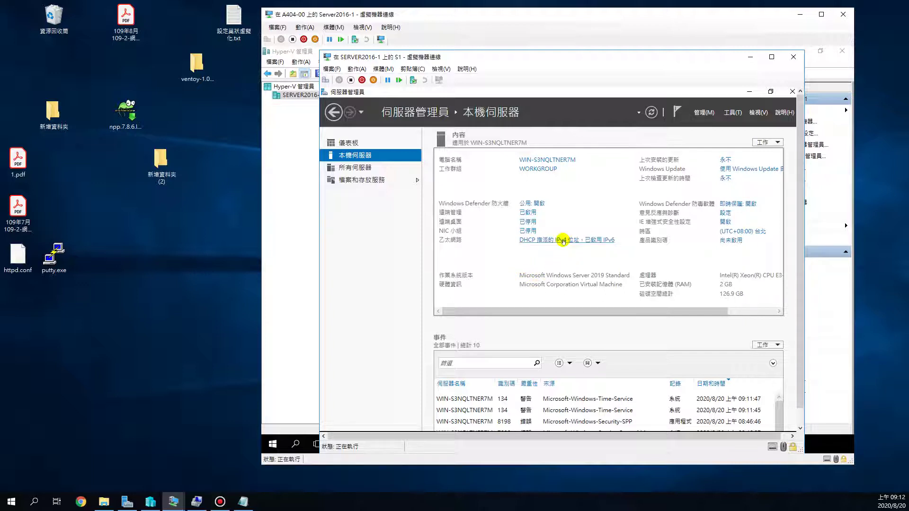
Step: Open the IPv4 properties of S1's Ethernet connection from the local server settings and switch them to a manually specified IP address
left_click_drag(799, 149, 804, 197)
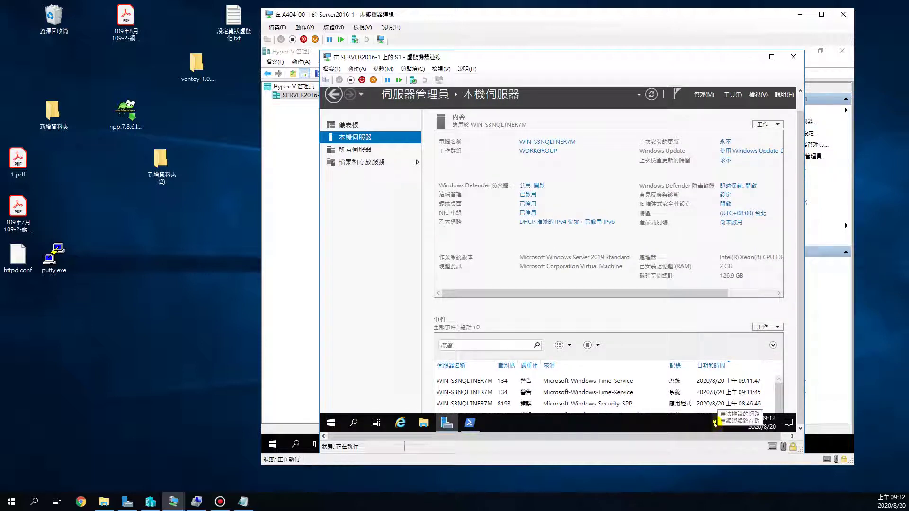
left_click(559, 218)
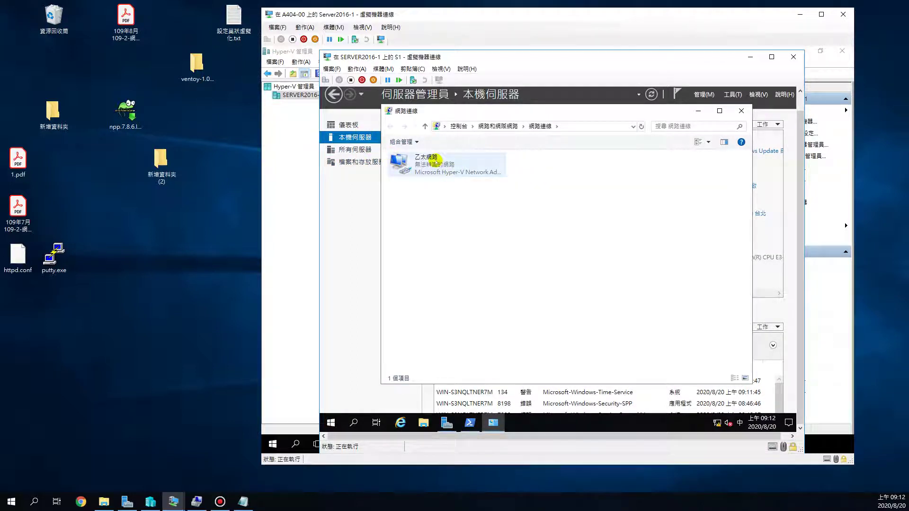
double_click(425, 160)
left_click(497, 334)
double_click(560, 255)
left_click(526, 247)
Step: Set IP address 192.168.91.203, subnet mask 255.255.255.0, gateway 192.168.91.254 and preferred DNS 1.1.1.1, confirm all dialogs and dismiss the network discovery prompt
left_click(608, 259)
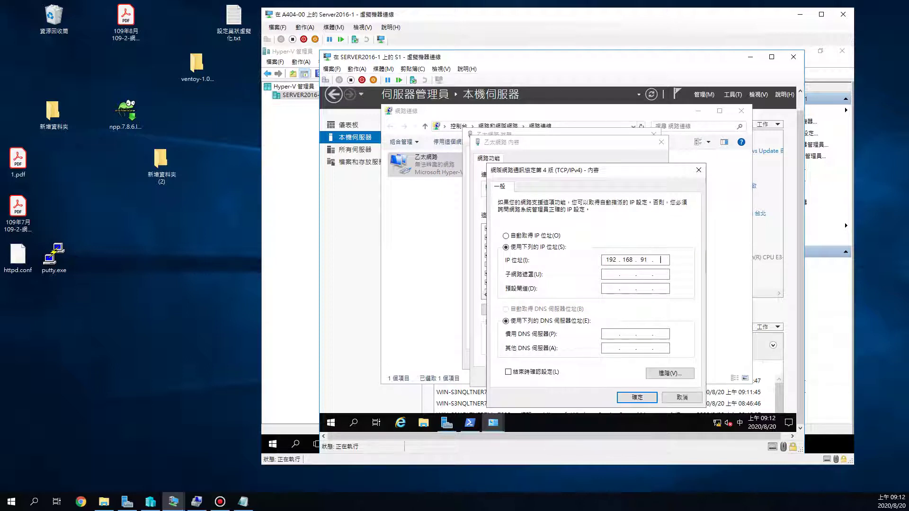
key("Tab")
key("Tab")
key("Tab")
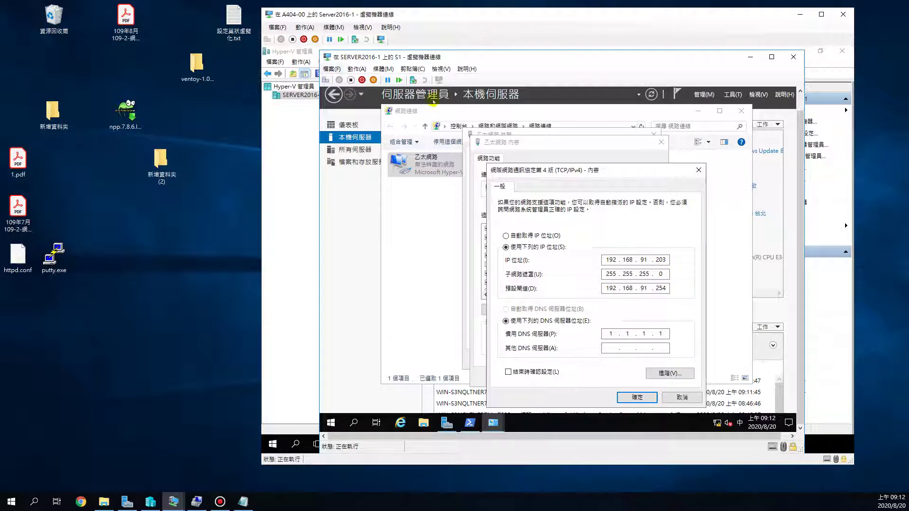
left_click(640, 397)
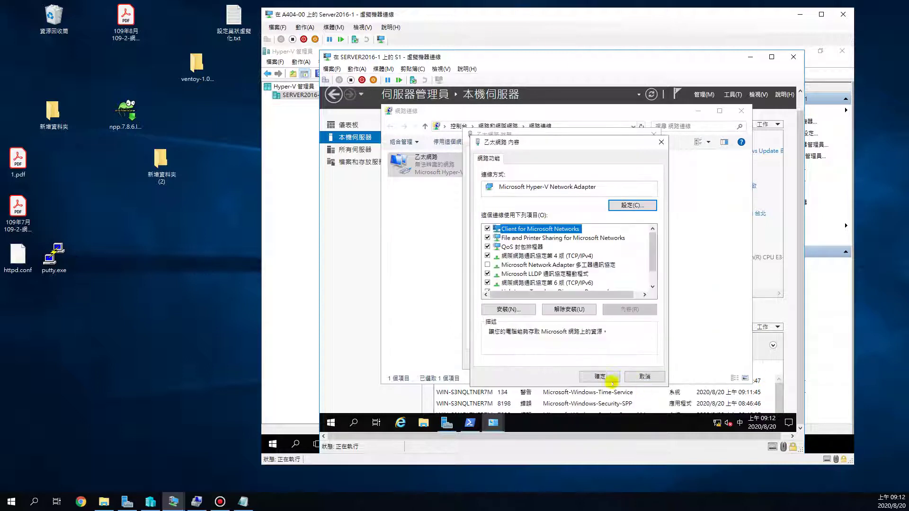
left_click(600, 377)
left_click(637, 359)
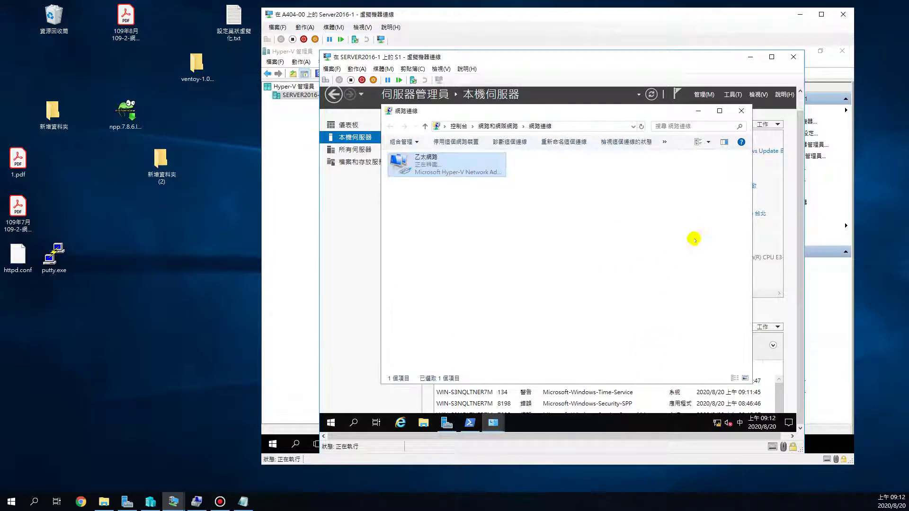
left_click(629, 227)
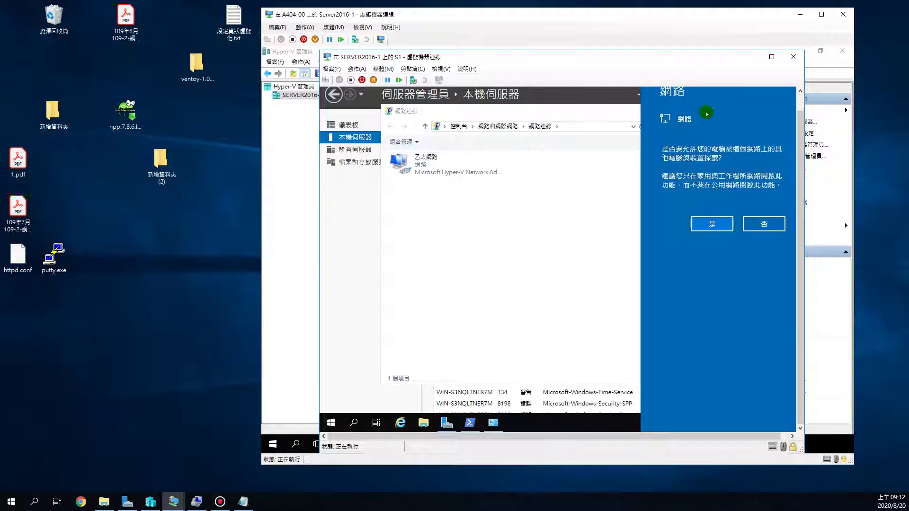
left_click(571, 266)
Step: Open Windows PowerShell as administrator in S1 and test external connectivity with ping 8.8.8.8
right_click(331, 423)
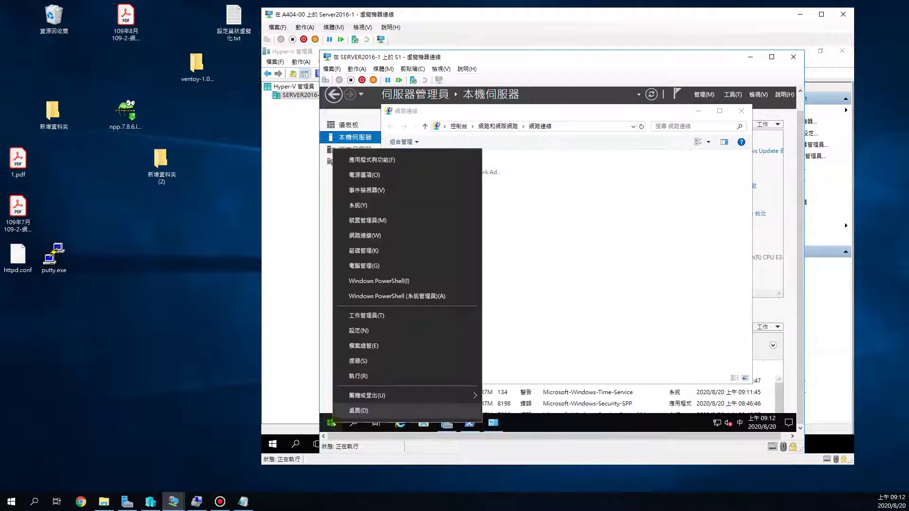
left_click(386, 296)
left_click(588, 199)
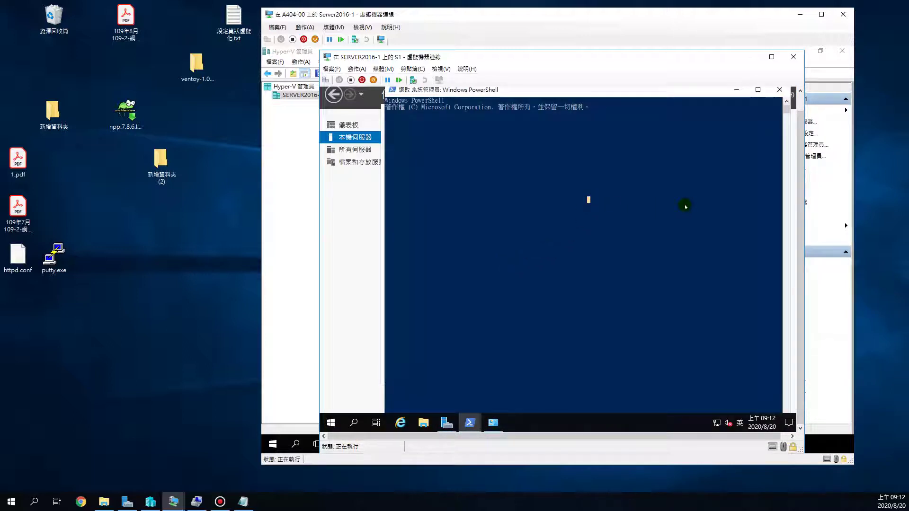
key("Escape")
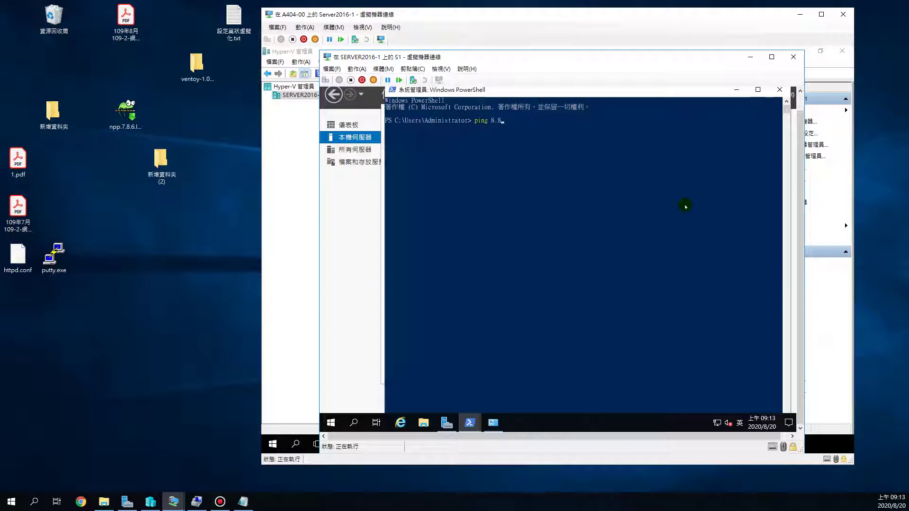
key("Return")
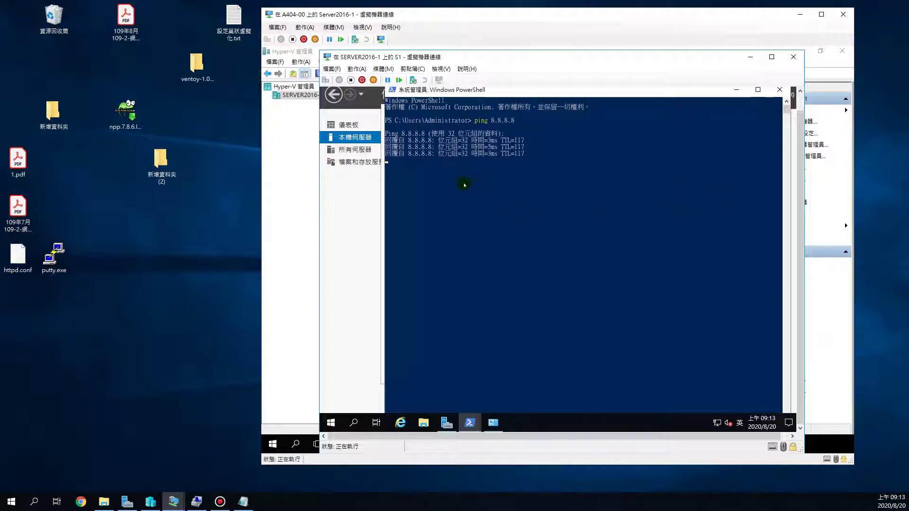
Step: Reposition the PowerShell window and the Server2016-1 connection window to uncover part of the physical host's desktop
left_click_drag(574, 87, 516, 132)
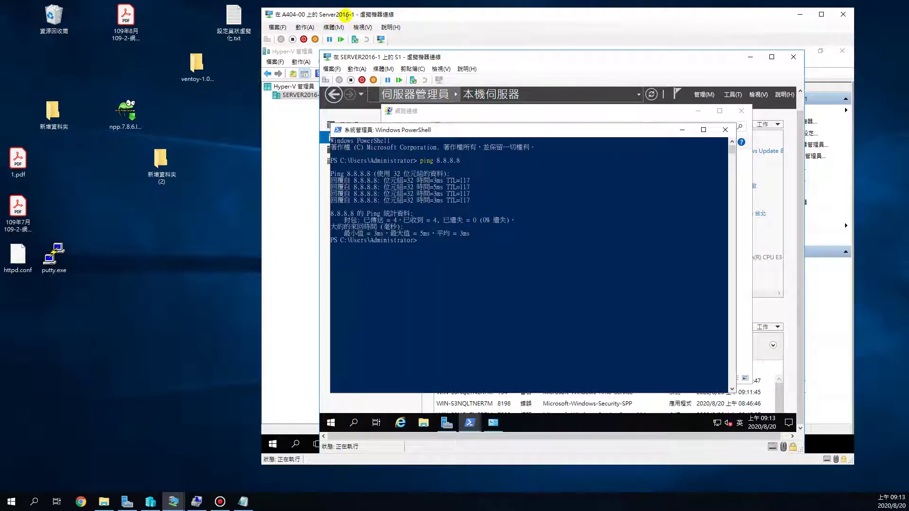
left_click_drag(399, 13, 320, 25)
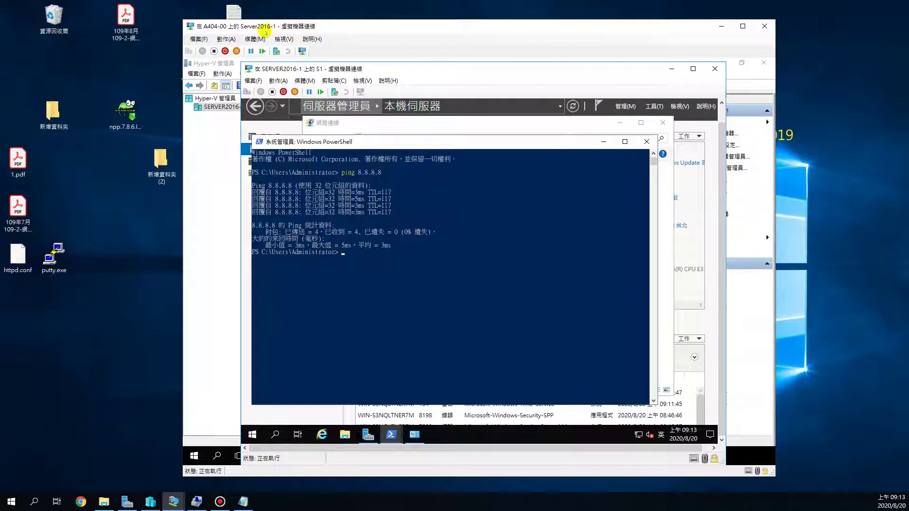
left_click_drag(330, 29, 311, 15)
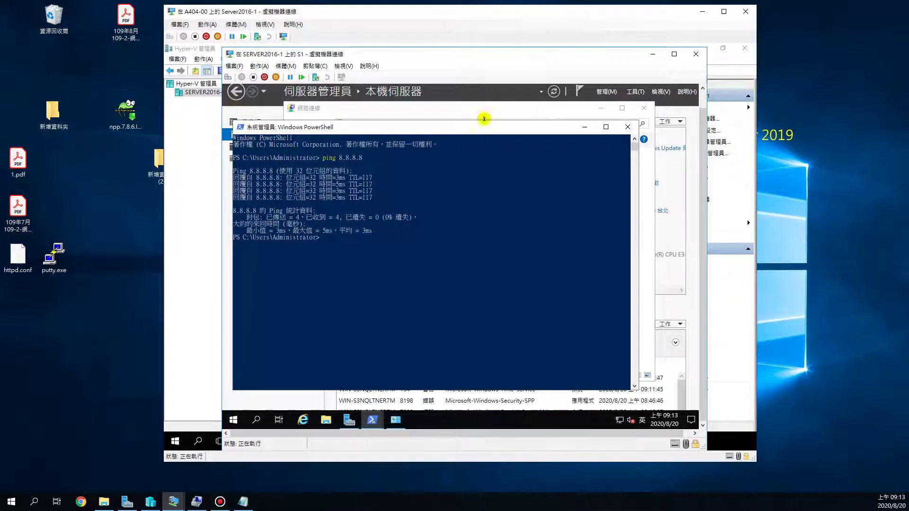
left_click_drag(553, 130, 585, 115)
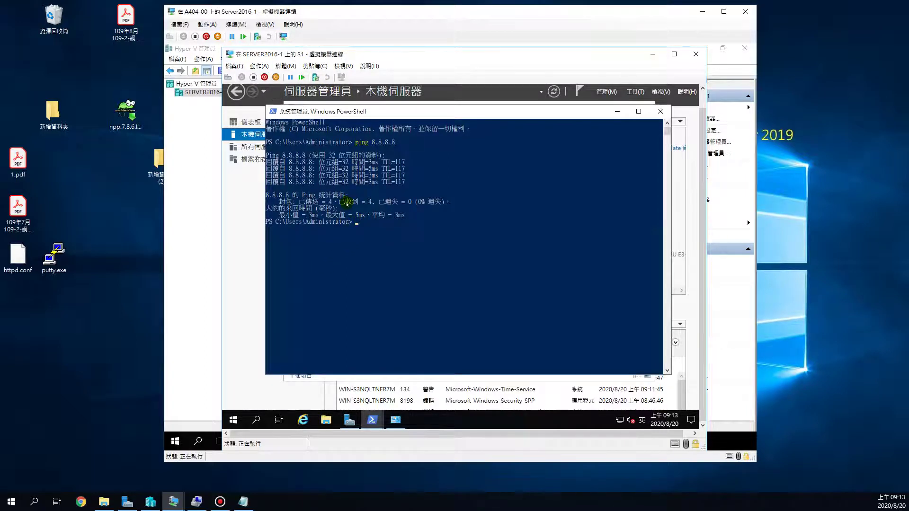
Step: Minimize the S1 connection window and open the Virtual Switch Manager for SERVER2016-1
left_click(653, 54)
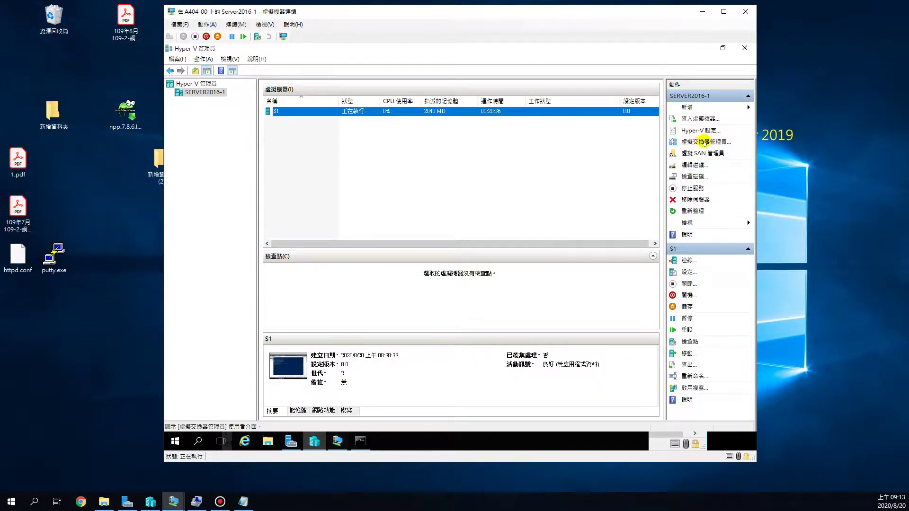
left_click(703, 145)
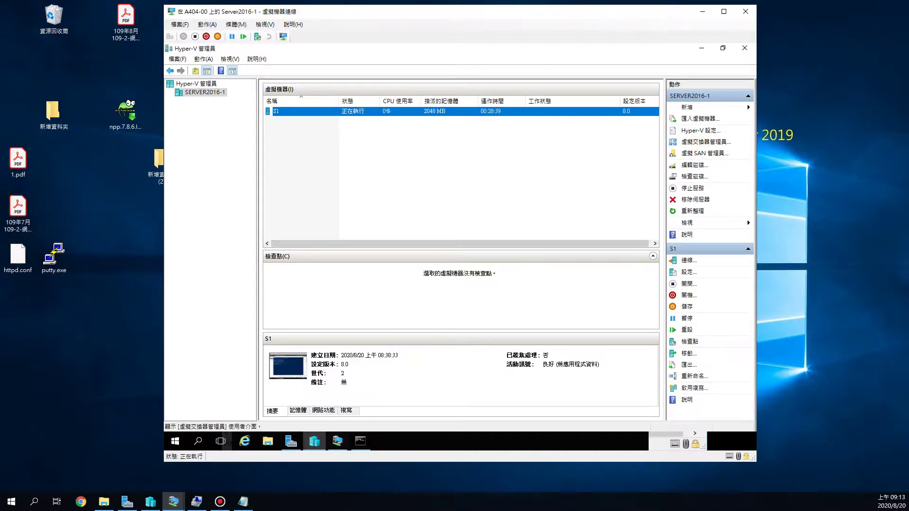